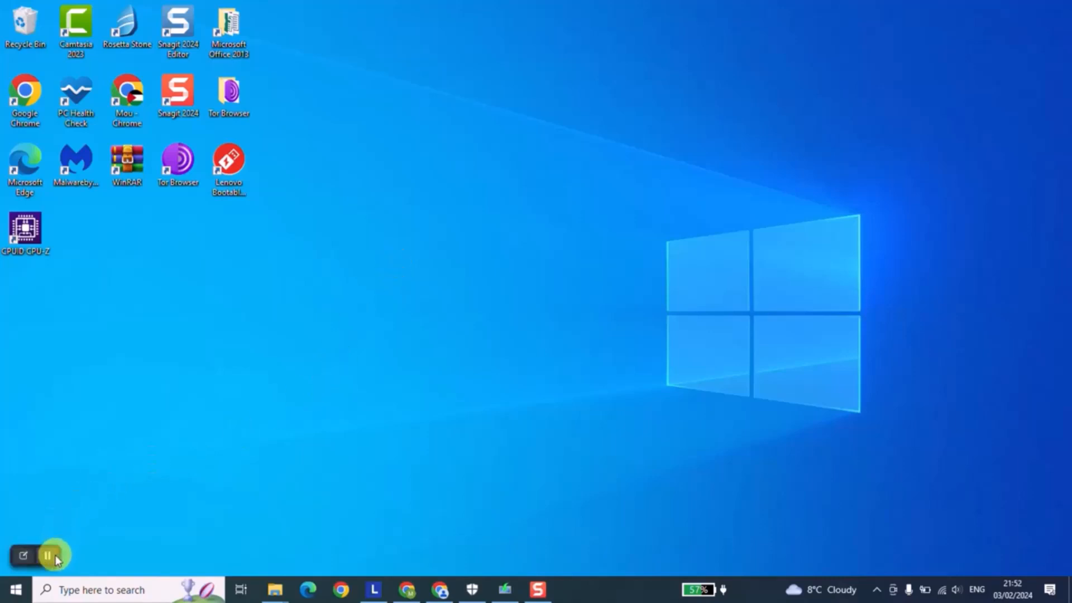
pyautogui.click(48, 556)
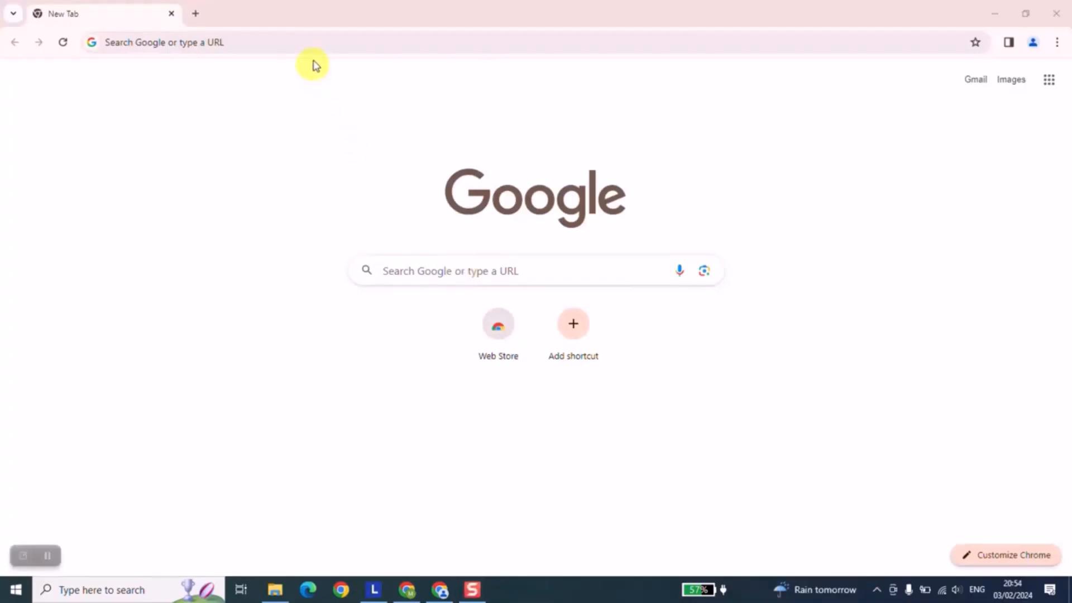
# Search the web for "download windows 10" and open Microsoft's Download Windows 10 Disc Image (ISO File) page
pyautogui.click(309, 45)
pyautogui.write('downl')
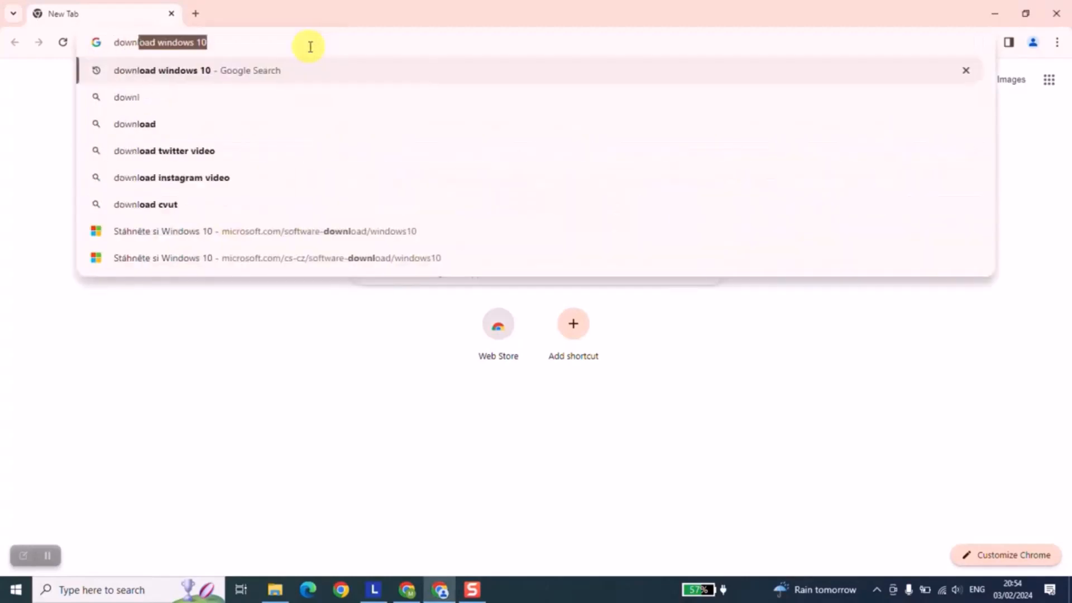
pyautogui.write('oa')
pyautogui.press('Return')
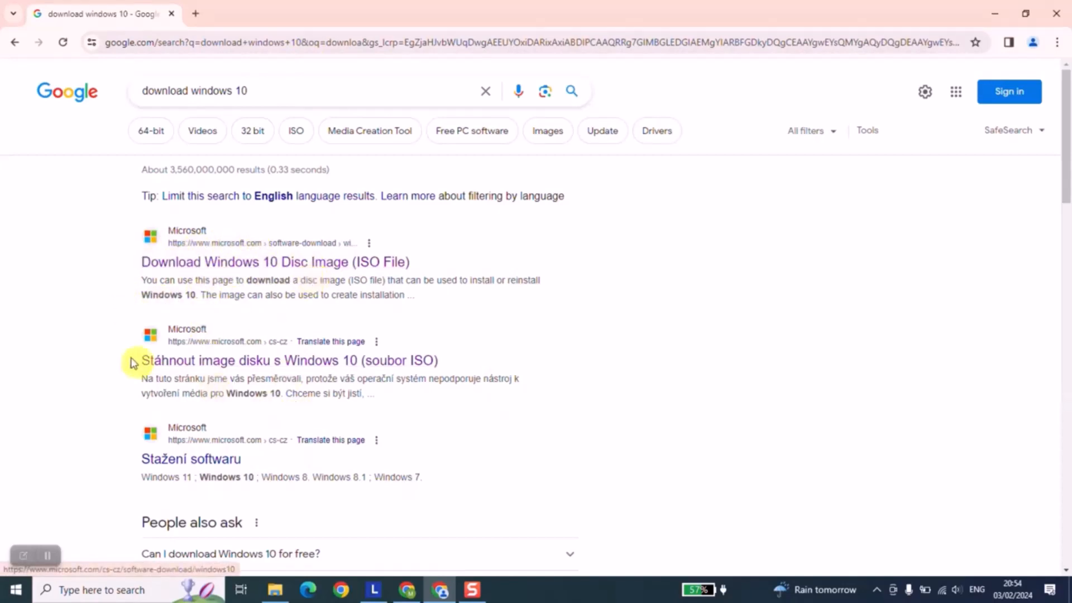
pyautogui.scroll(-3, 130, 361)
pyautogui.scroll(3, 127, 359)
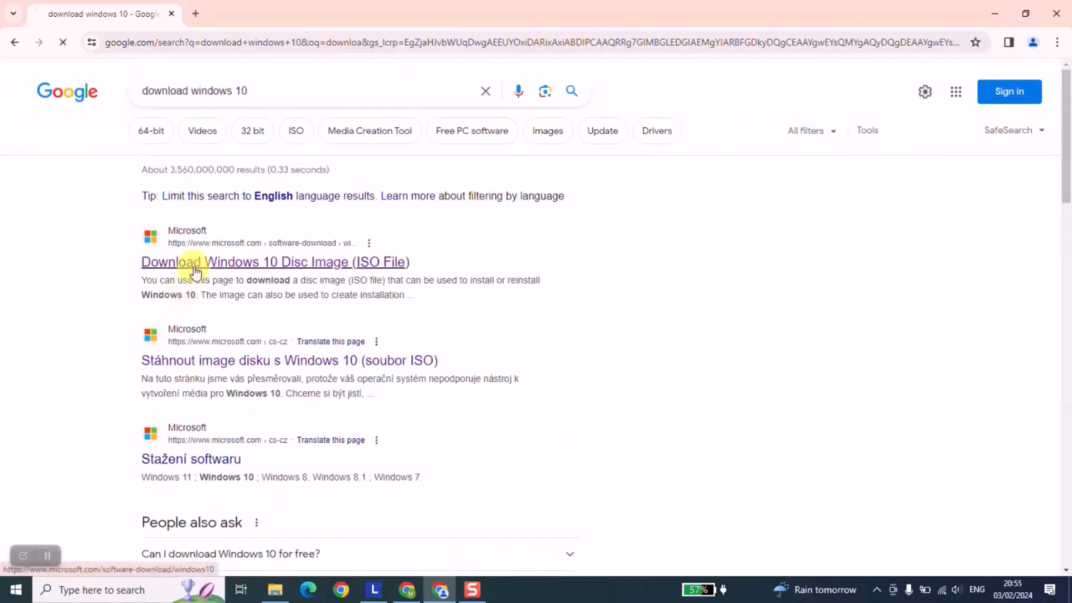
pyautogui.click(194, 262)
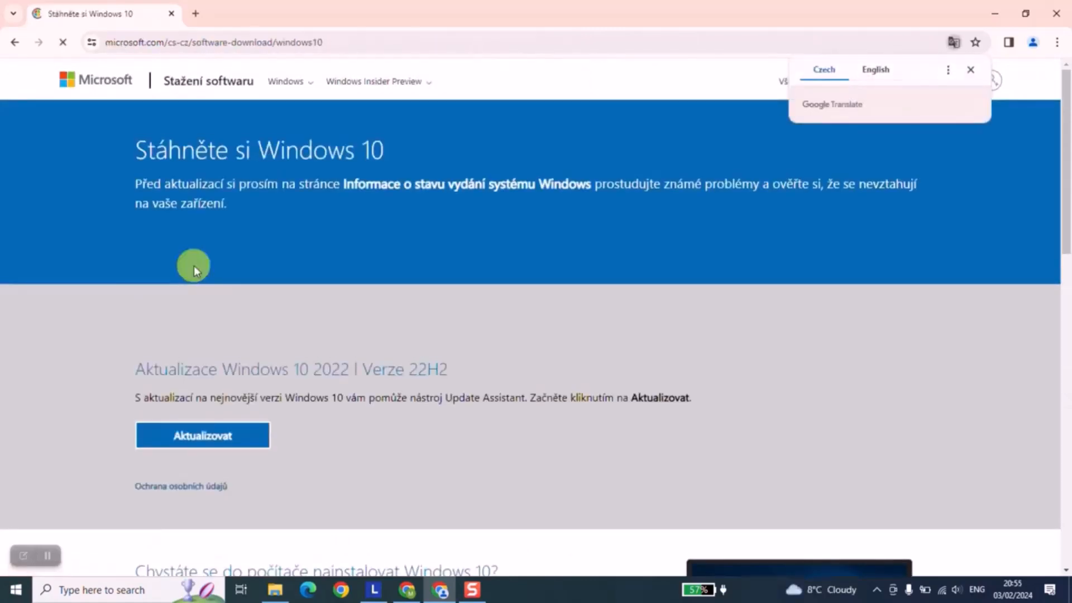
# Change the Microsoft download site's region and language to Australia - English
pyautogui.scroll(-15, 579, 292)
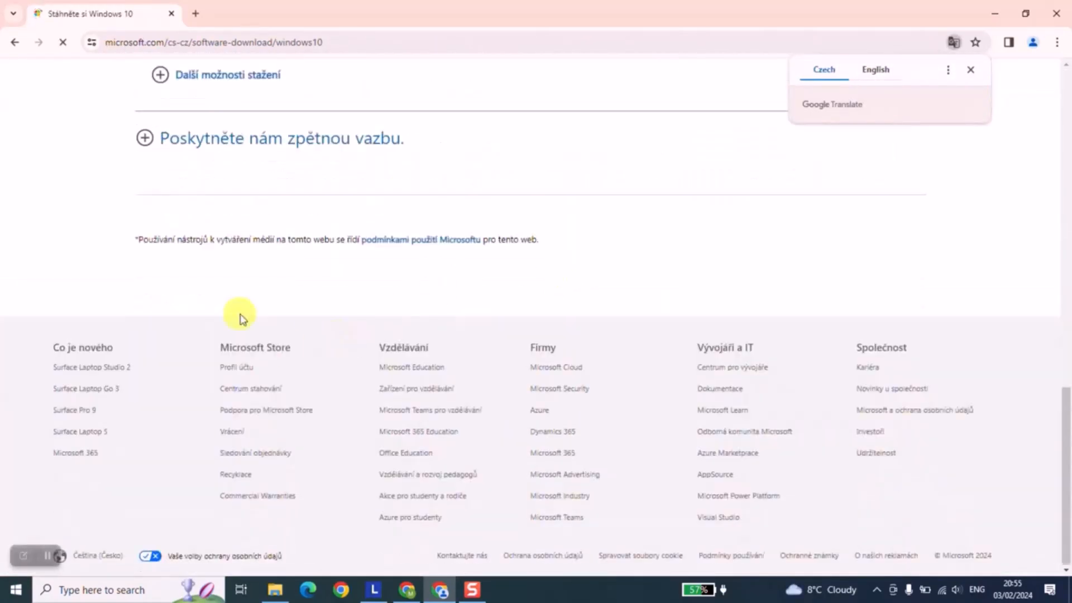
pyautogui.click(106, 555)
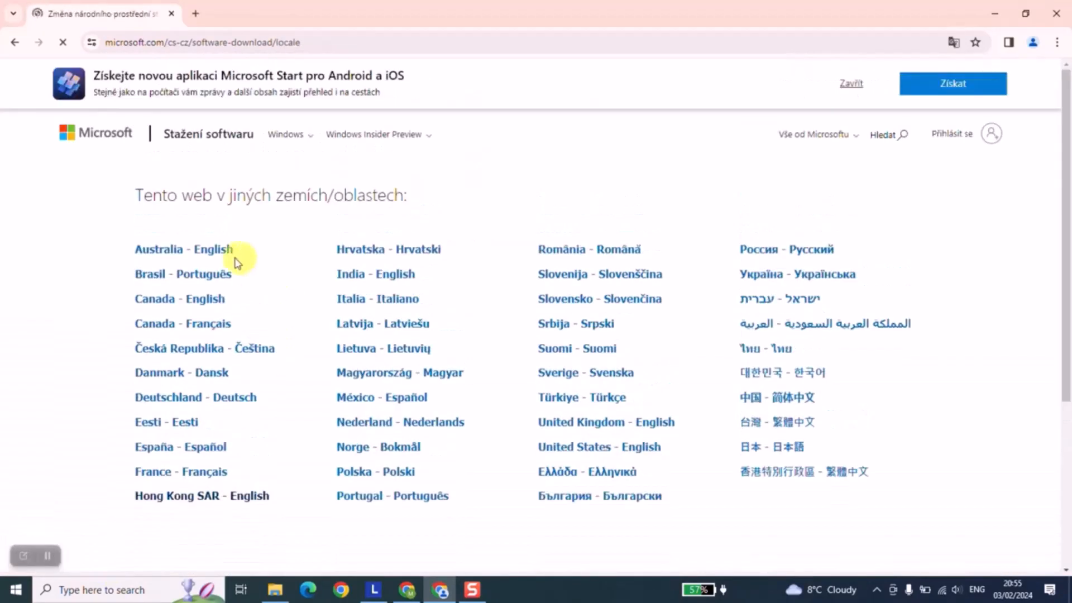
pyautogui.click(208, 254)
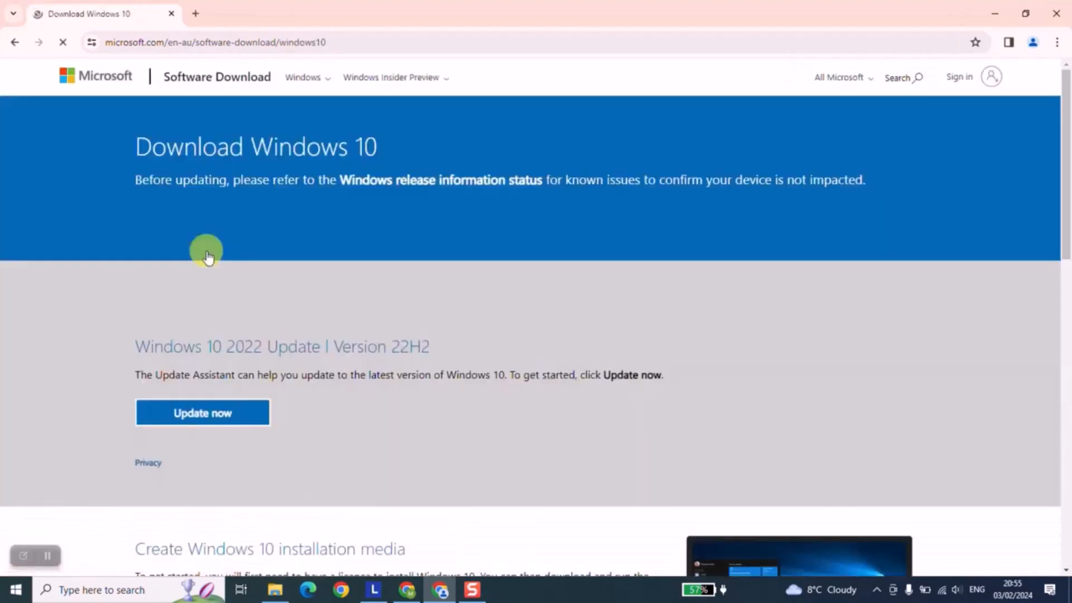
# Dismiss the Copilot banner and download the media creation tool offered for creating Windows 10 installation media
pyautogui.scroll(-3, 208, 255)
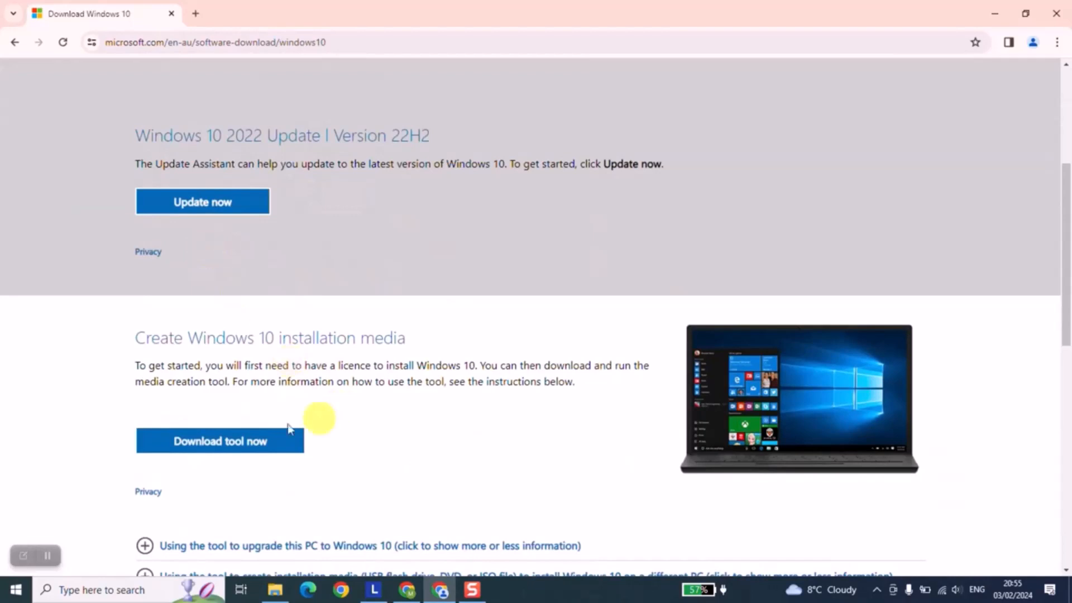
pyautogui.click(47, 555)
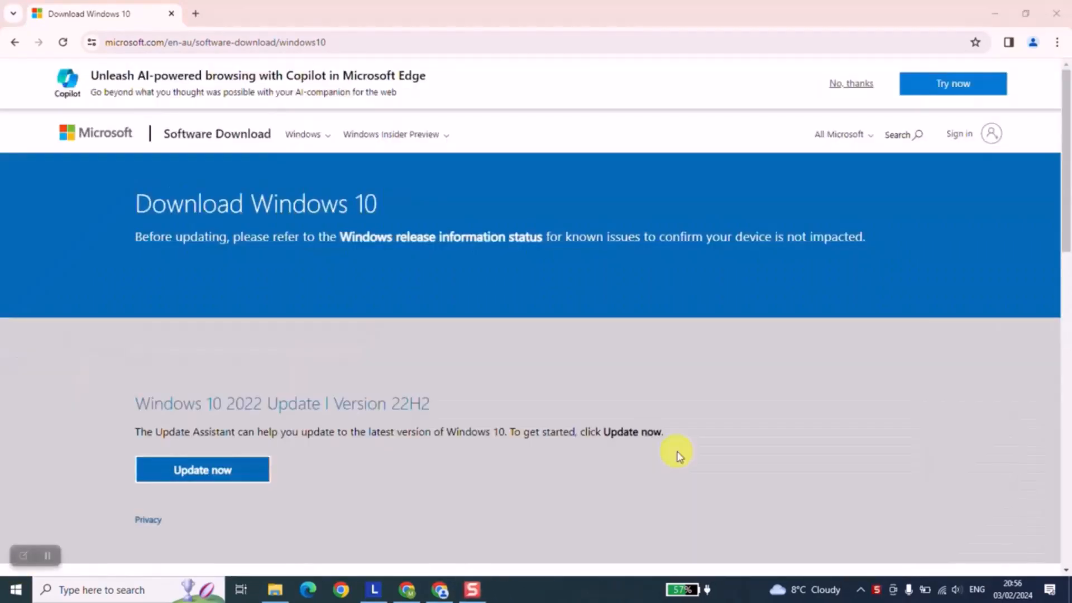
pyautogui.click(851, 84)
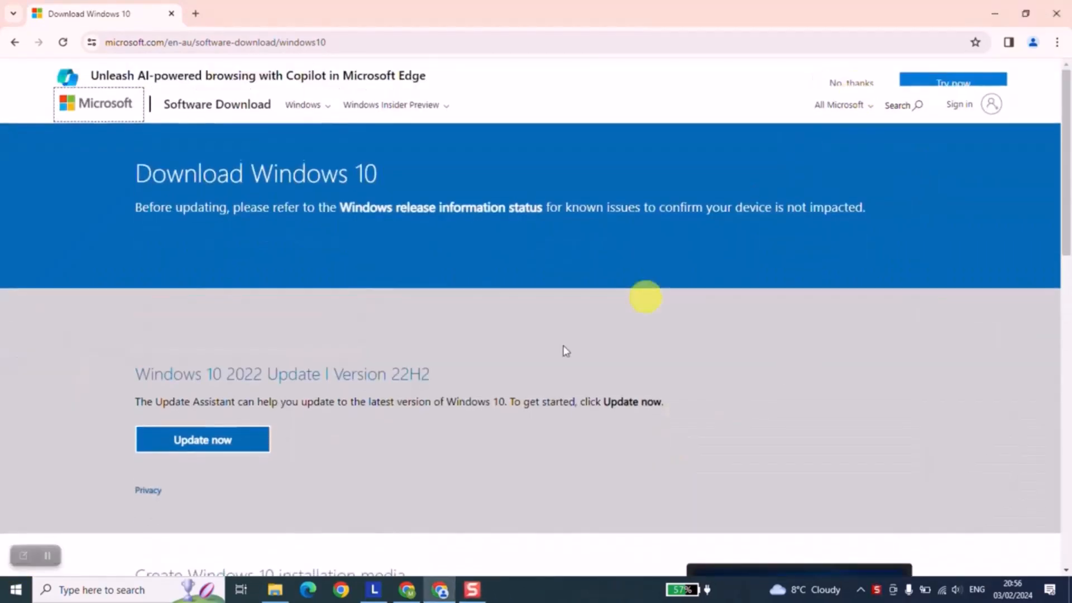
pyautogui.scroll(-3, 441, 404)
pyautogui.scroll(-1, 441, 403)
pyautogui.scroll(-1, 424, 397)
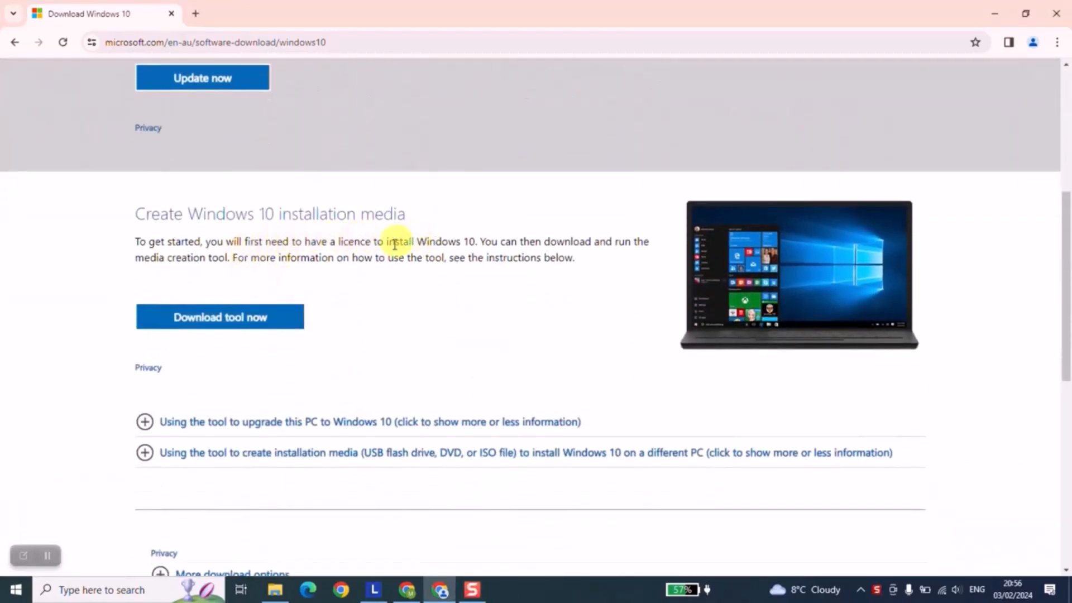
pyautogui.click(259, 322)
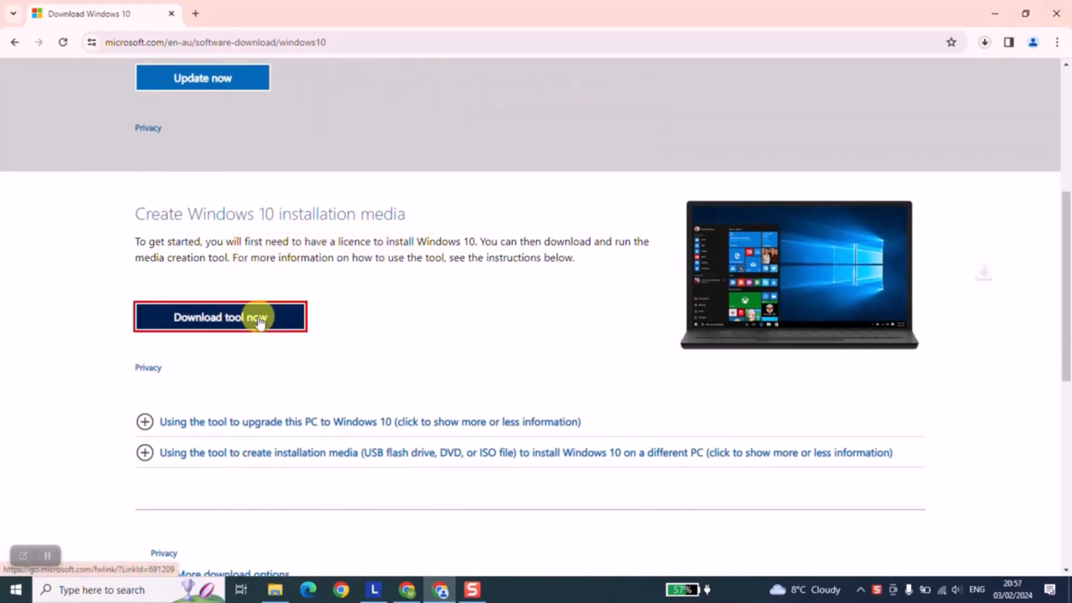
# Show the downloaded MediaCreationTool22H2 (1).exe in its folder, run it, and minimize the Downloads window
pyautogui.click(985, 43)
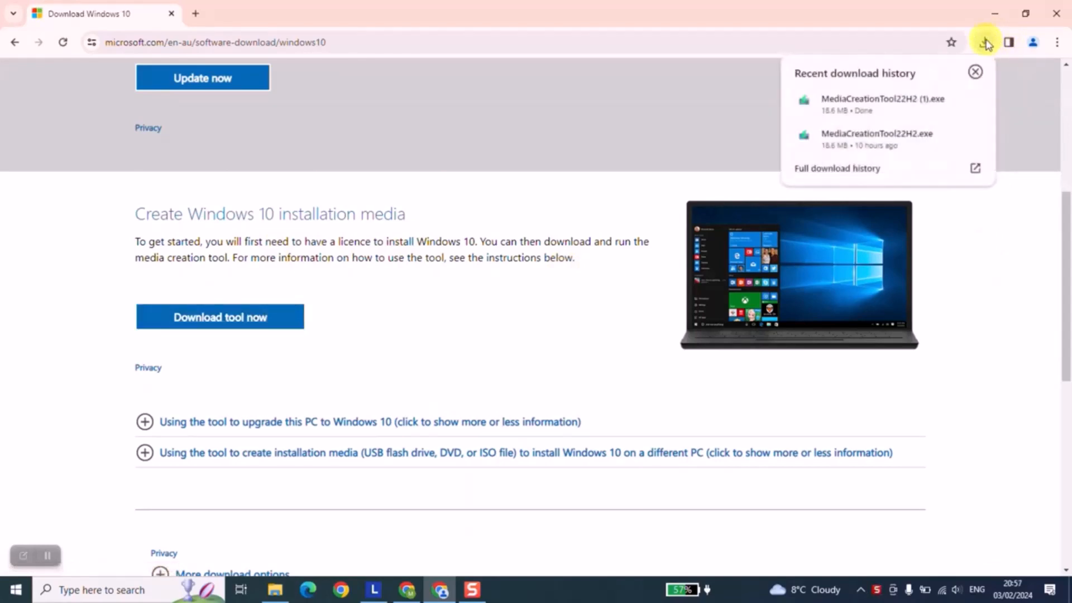
pyautogui.moveTo(888, 108)
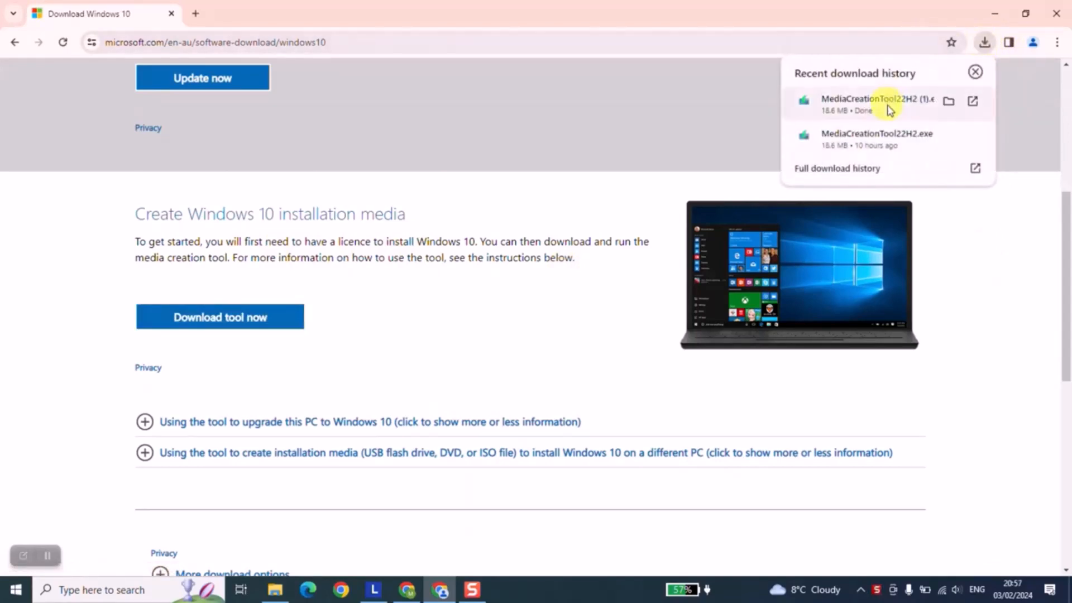
pyautogui.click(949, 102)
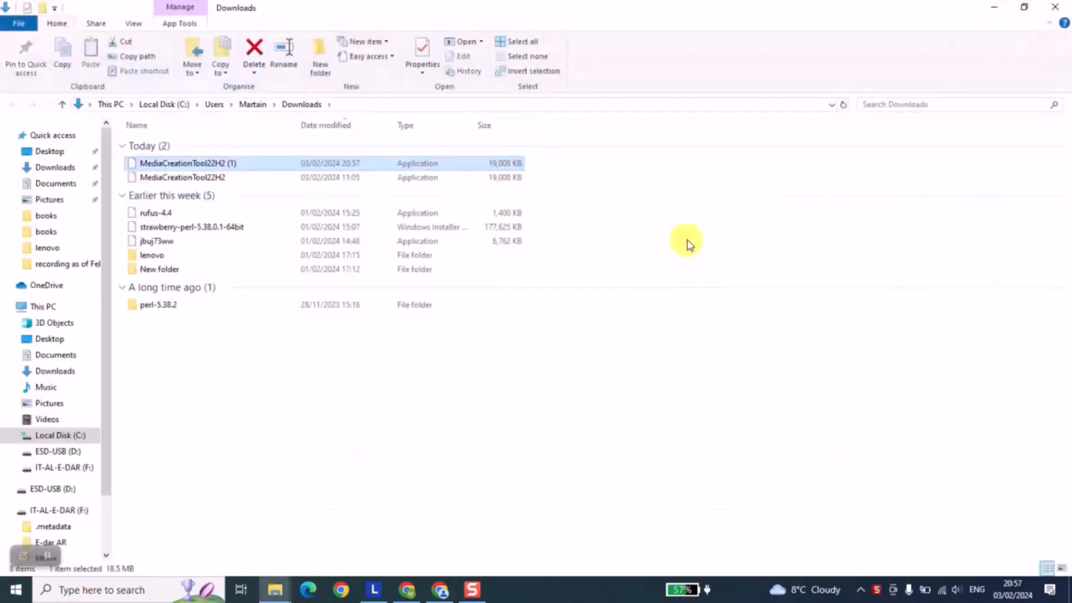
pyautogui.doubleClick(225, 166)
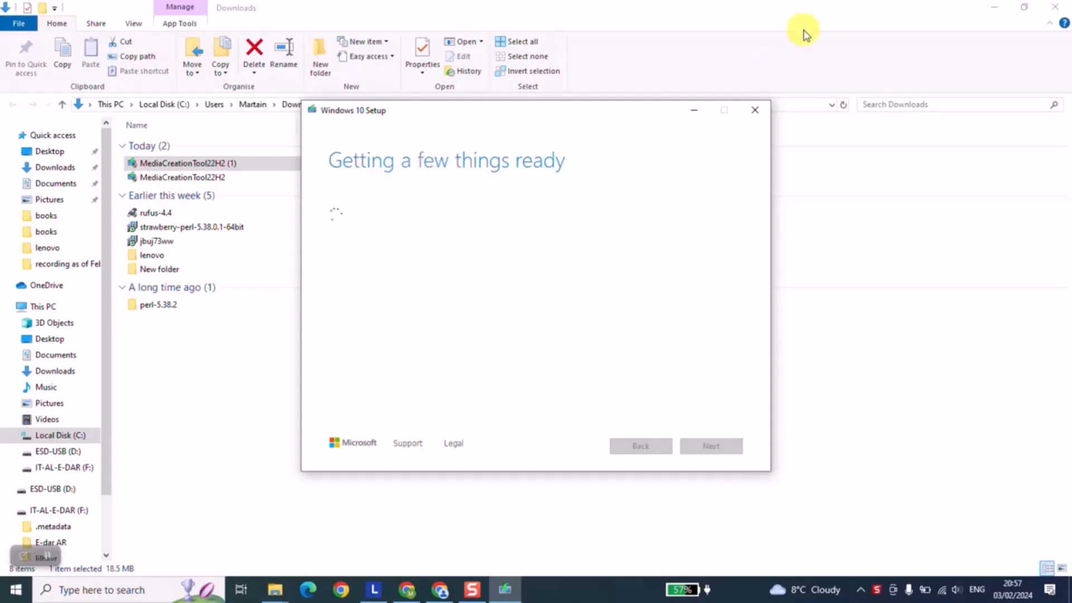
pyautogui.click(994, 8)
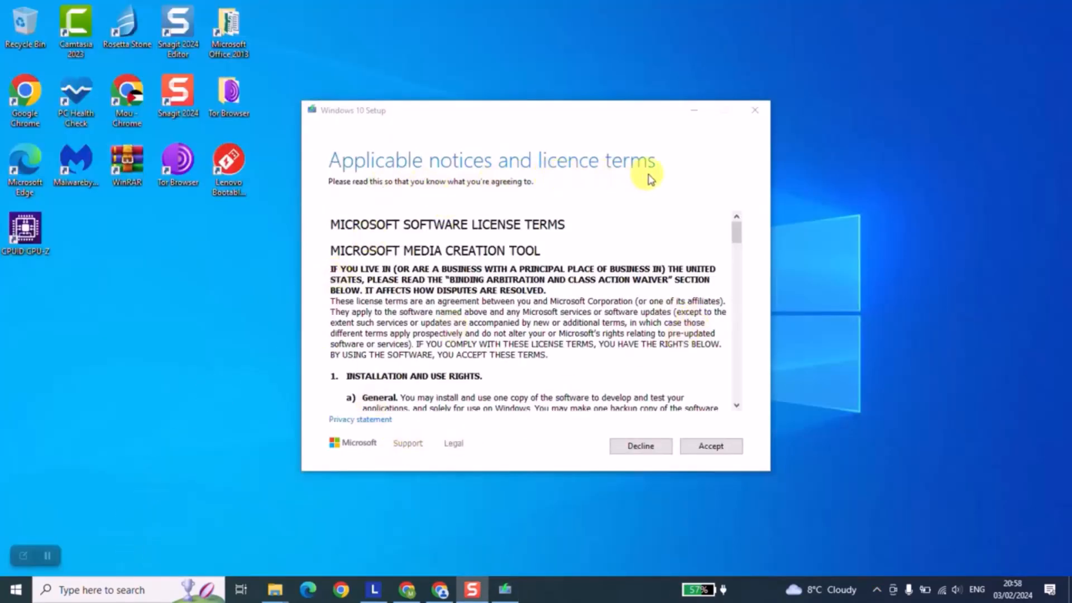
# Accept the licence terms and choose to create installation media (USB flash drive, DVD or ISO file) for another PC
pyautogui.scroll(-20, 598, 352)
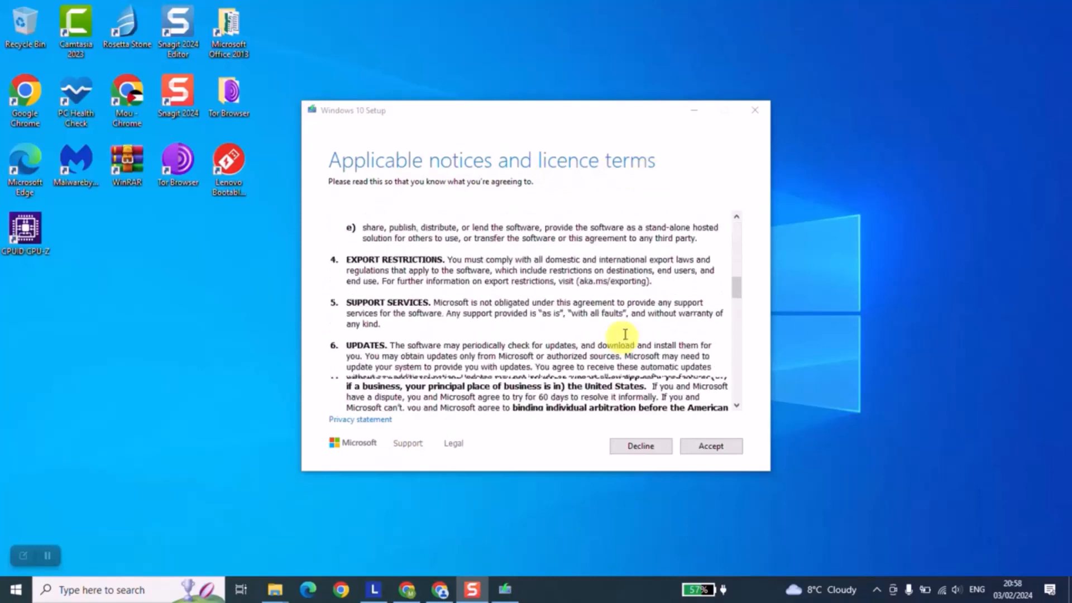
pyautogui.scroll(-5, 737, 357)
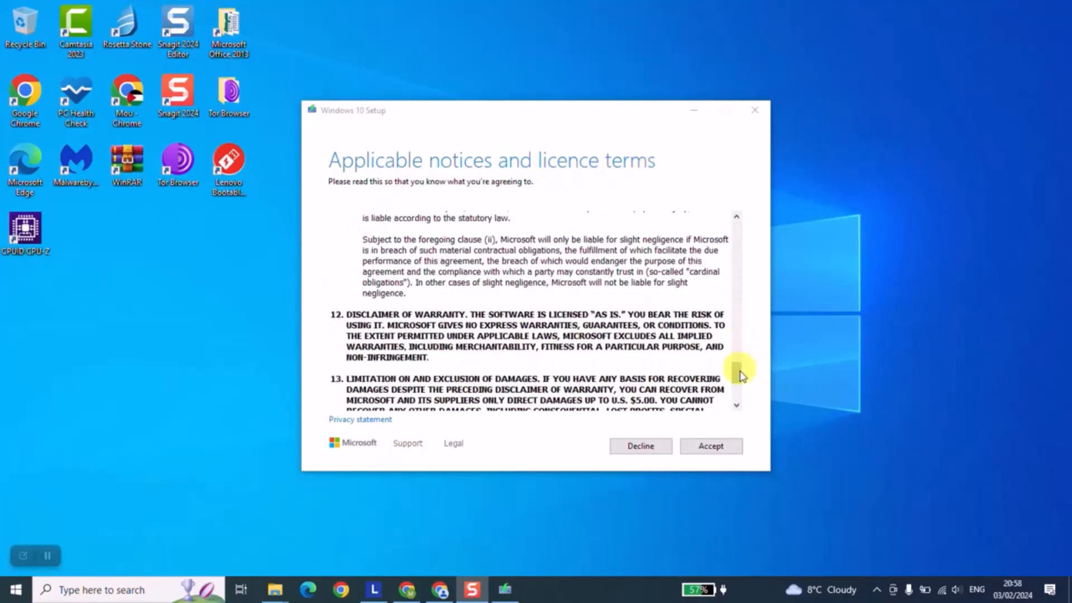
pyautogui.click(705, 449)
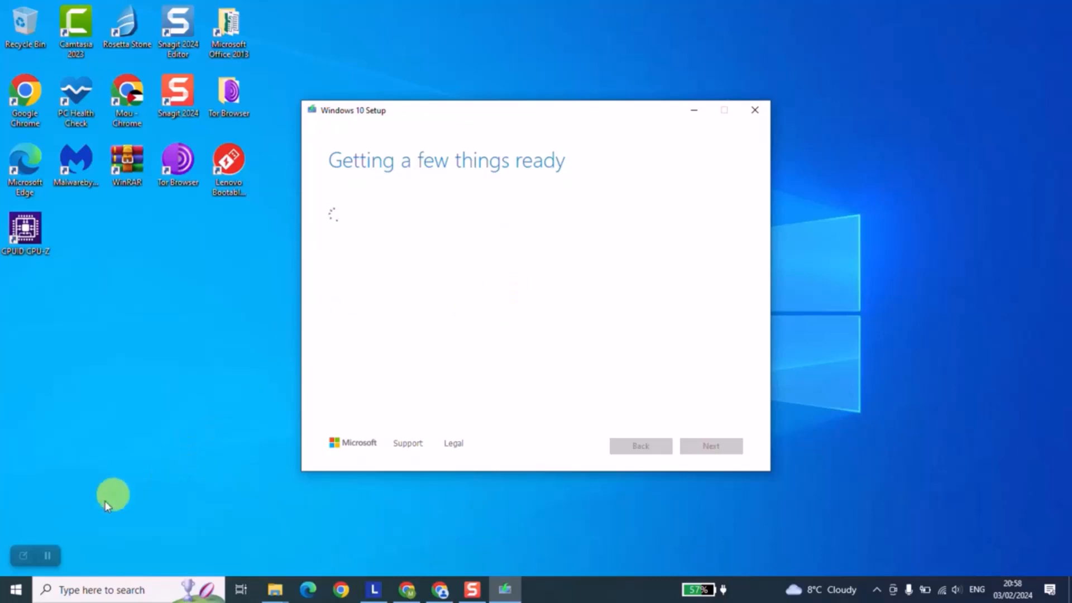
pyautogui.click(48, 555)
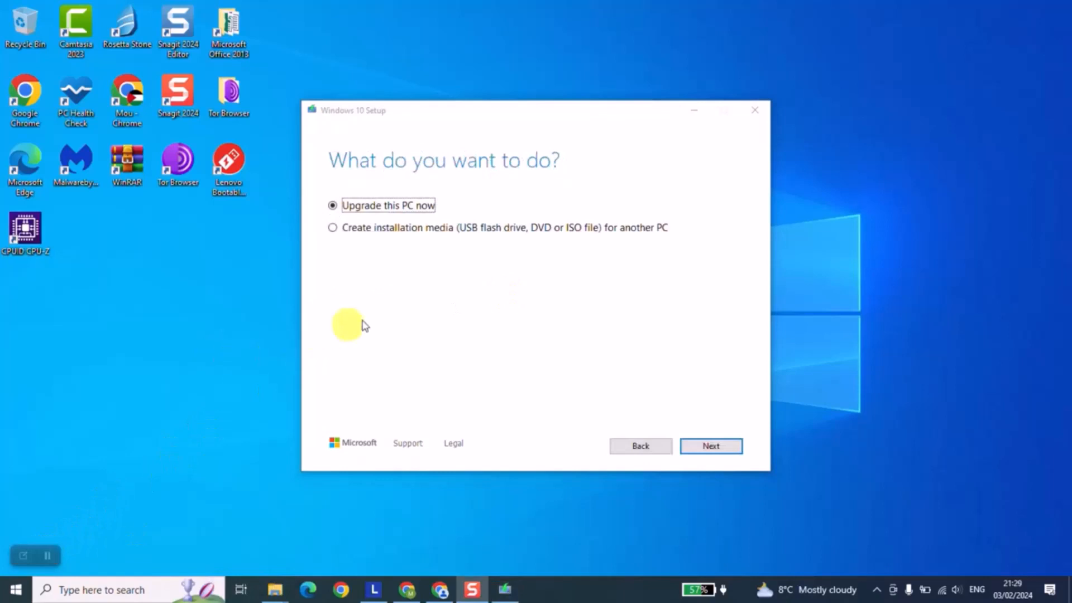
pyautogui.click(350, 229)
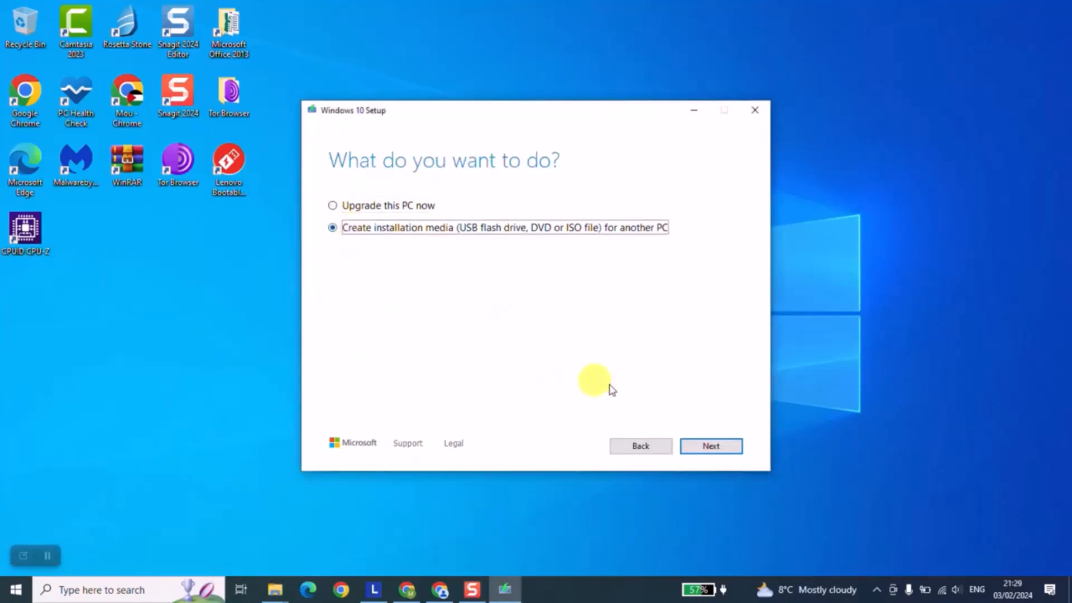
pyautogui.click(708, 447)
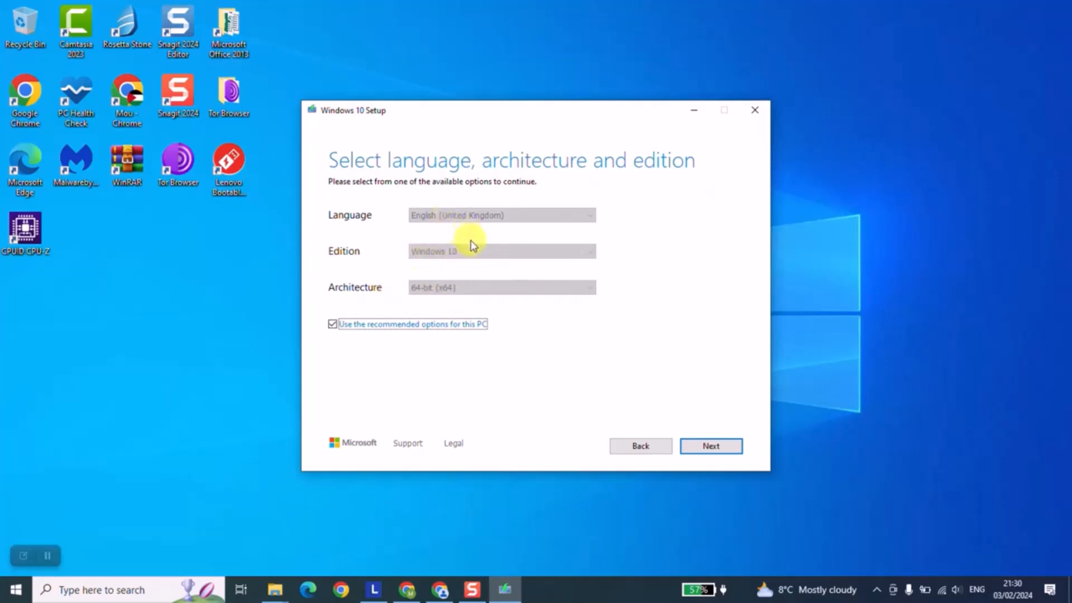
# Turn off the recommended options for this PC and look through the available languages, keeping English (United Kingdom)
pyautogui.click(368, 328)
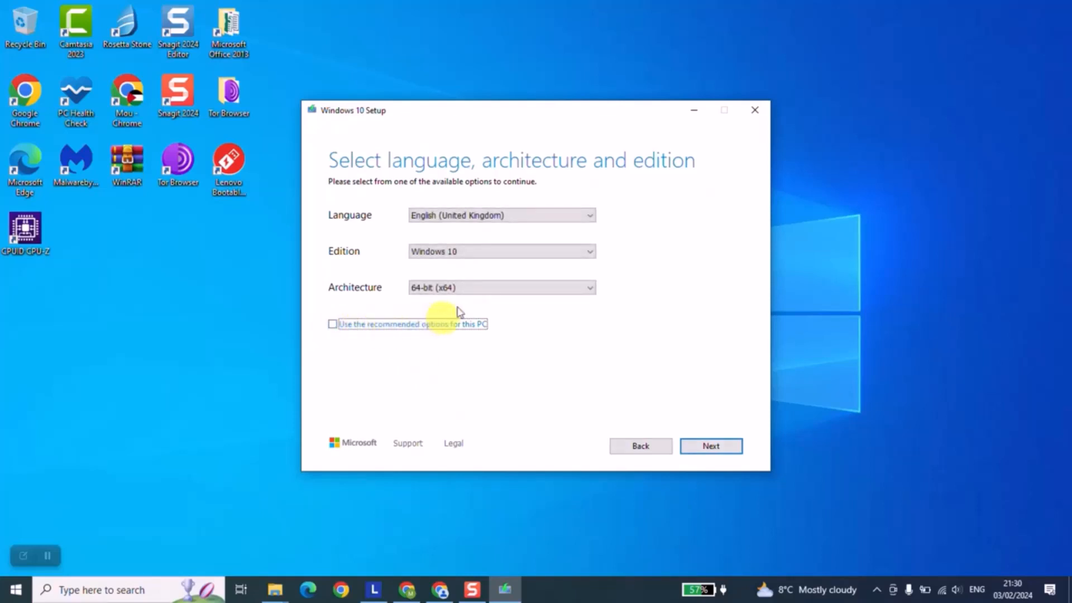
pyautogui.click(482, 215)
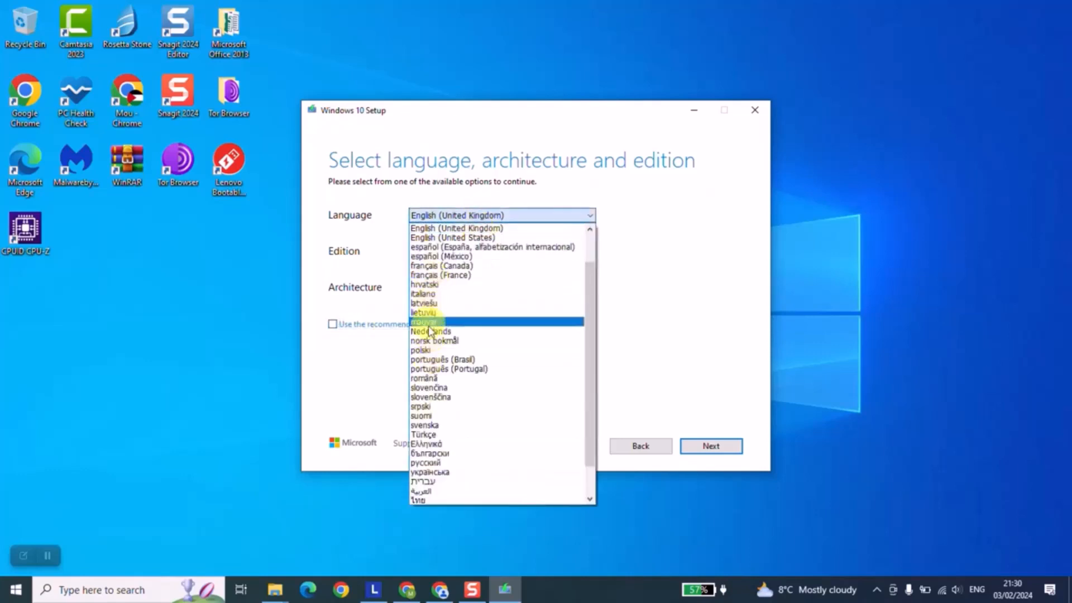
pyautogui.click(634, 304)
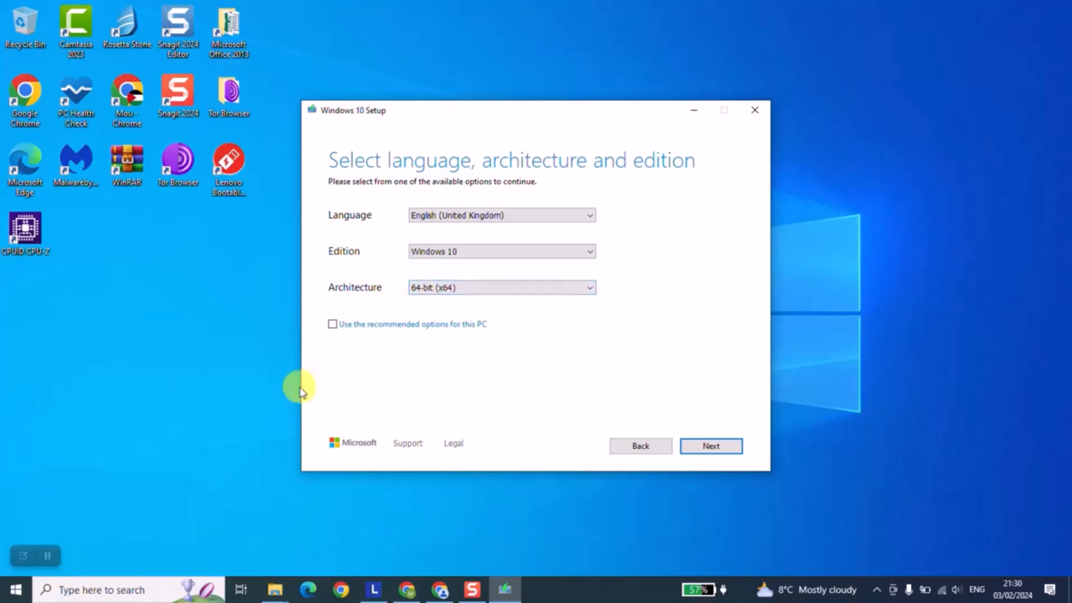
# Run dxdiag to check the PC's system information and move its window clear of the setup's language, edition and architecture labels
pyautogui.click(83, 589)
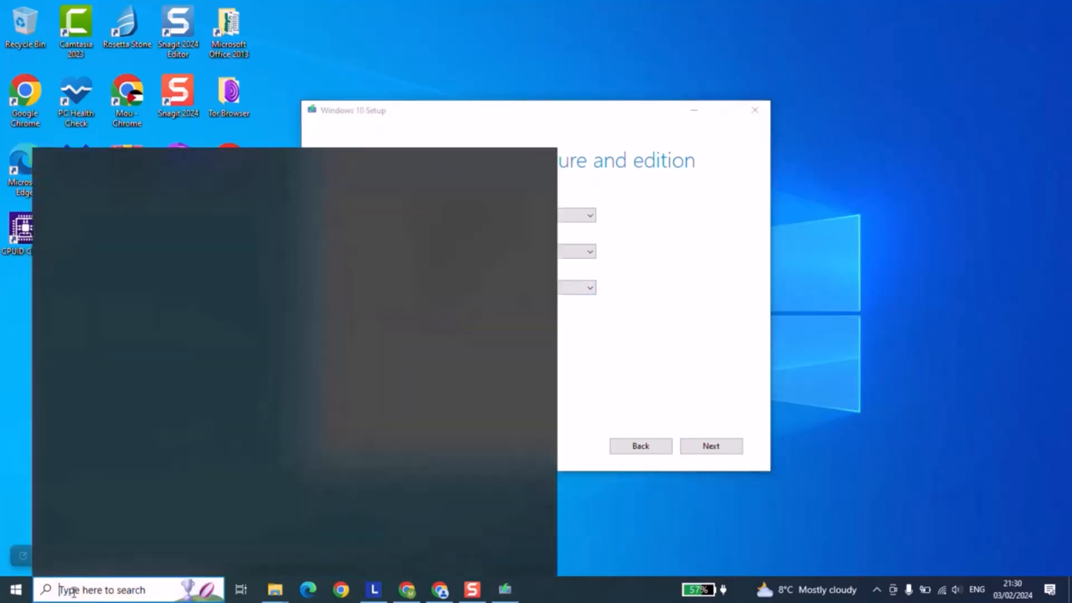
pyautogui.write('dxd')
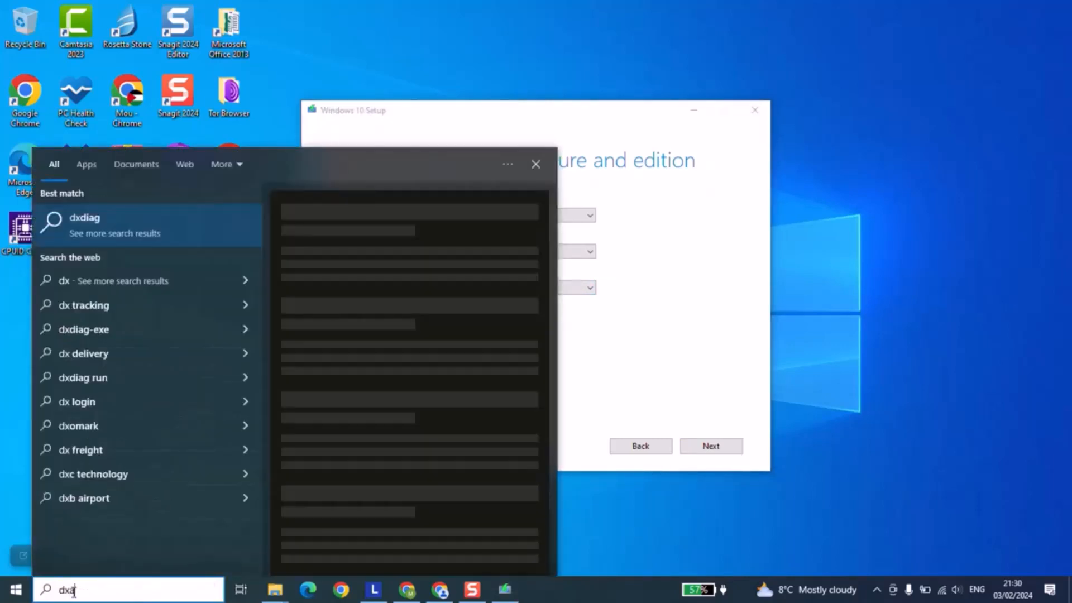
pyautogui.write('iag')
pyautogui.press('BackSpace')
pyautogui.press('BackSpace')
pyautogui.write('dia')
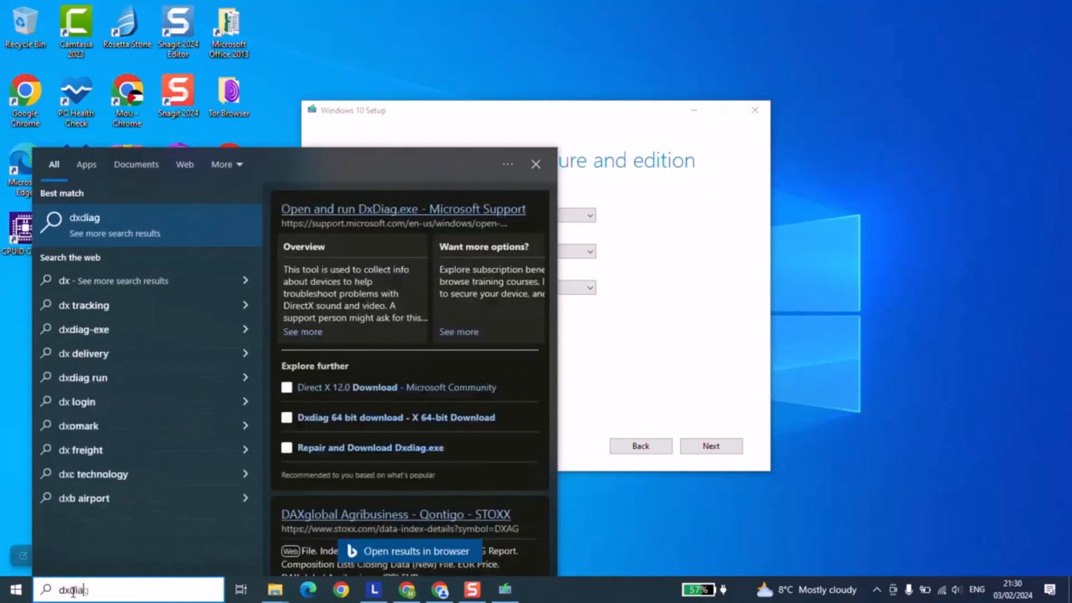
pyautogui.write('g')
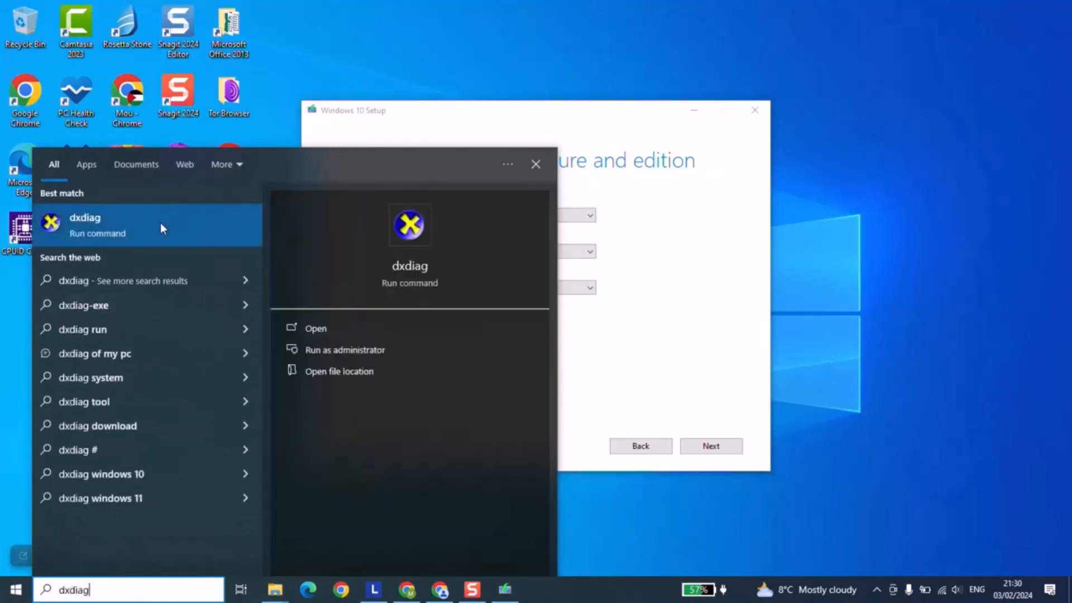
pyautogui.click(160, 223)
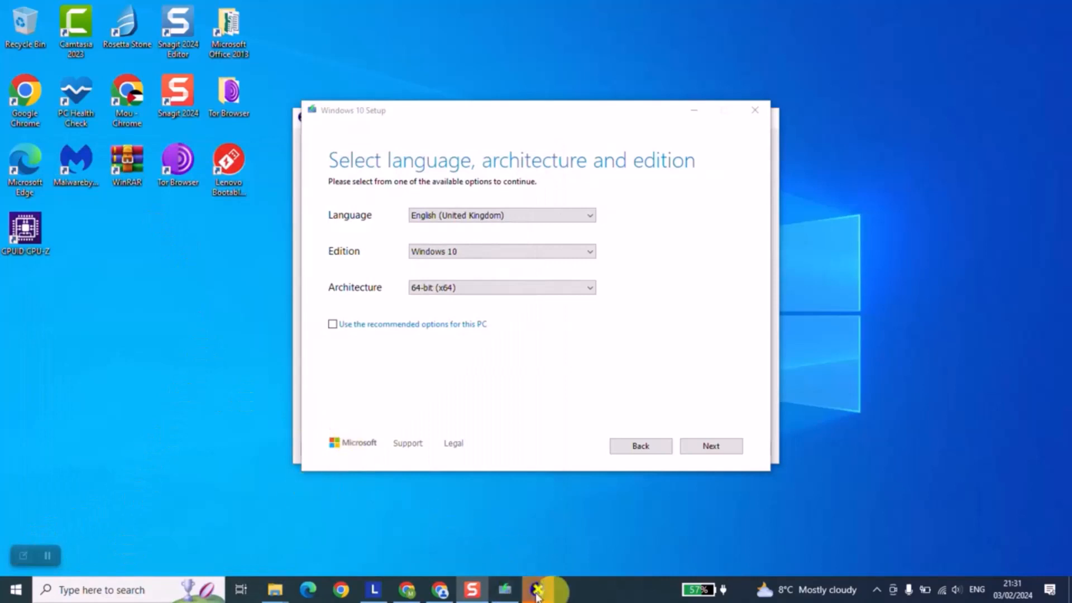
pyautogui.click(537, 593)
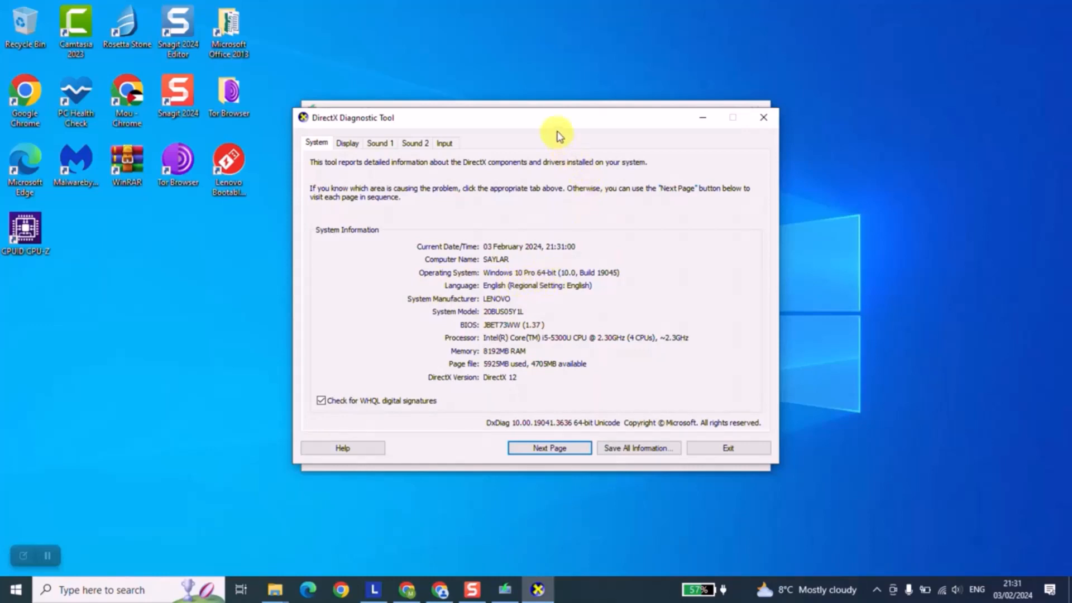
pyautogui.moveTo(553, 119); pyautogui.dragTo(596, 335)
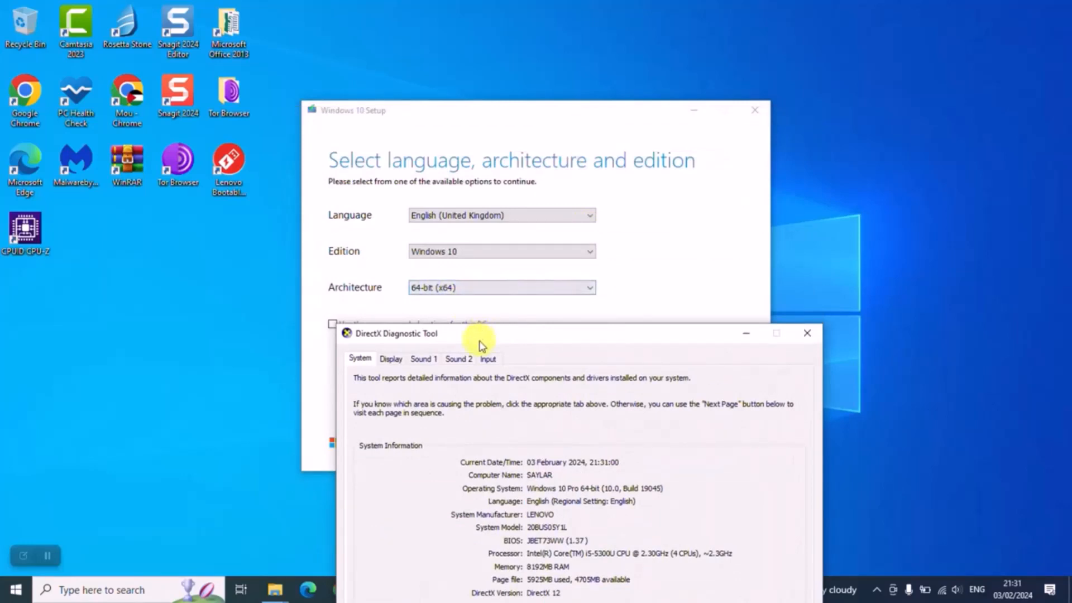
pyautogui.moveTo(479, 335); pyautogui.dragTo(646, 179)
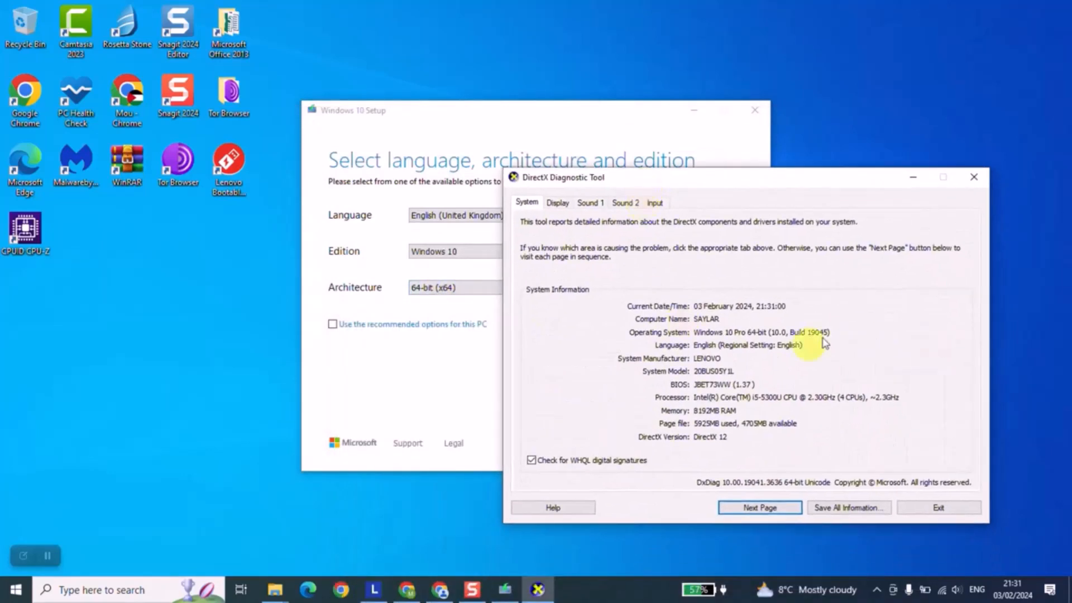
# Close the DirectX Diagnostic Tool and select 64-bit (x64) as the architecture for the Windows 10 media
pyautogui.click(931, 506)
pyautogui.click(581, 290)
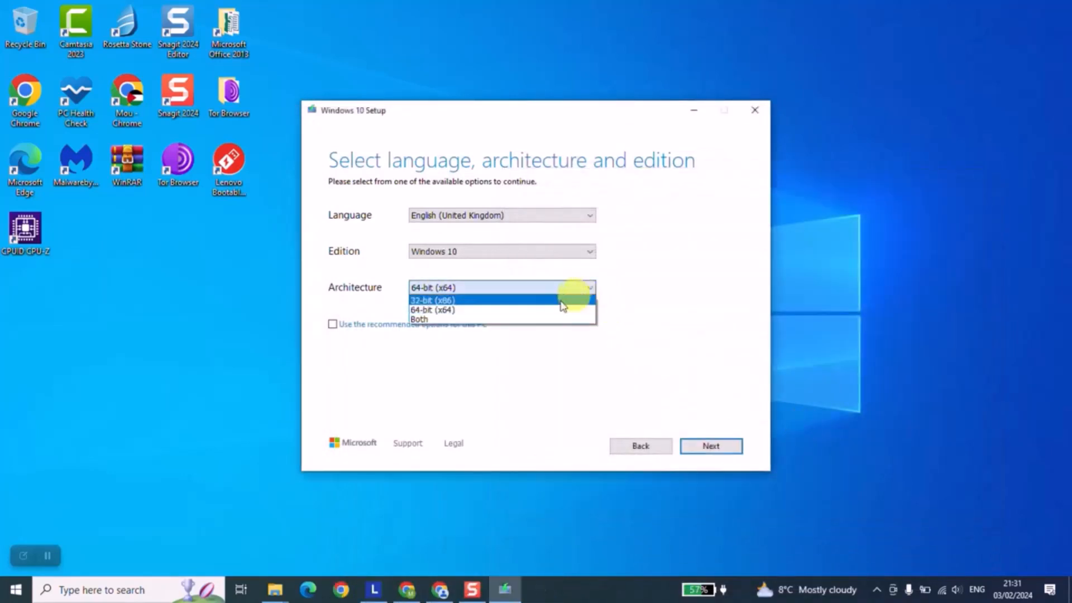
pyautogui.click(439, 310)
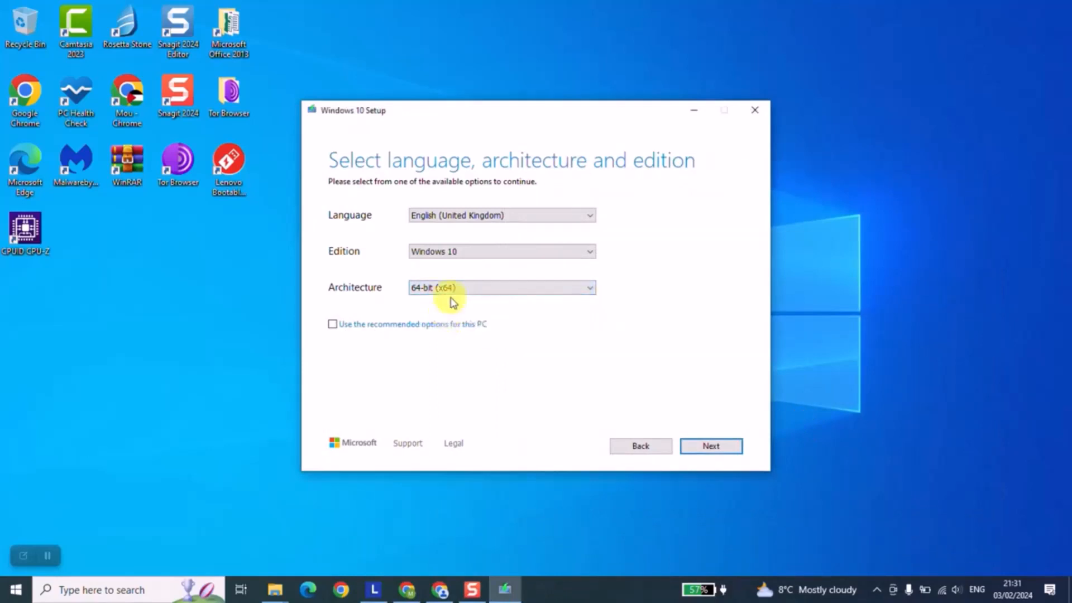
# Try Both as the architecture, set it back to 64-bit (x64), and proceed to the media choice
pyautogui.click(452, 302)
pyautogui.click(443, 316)
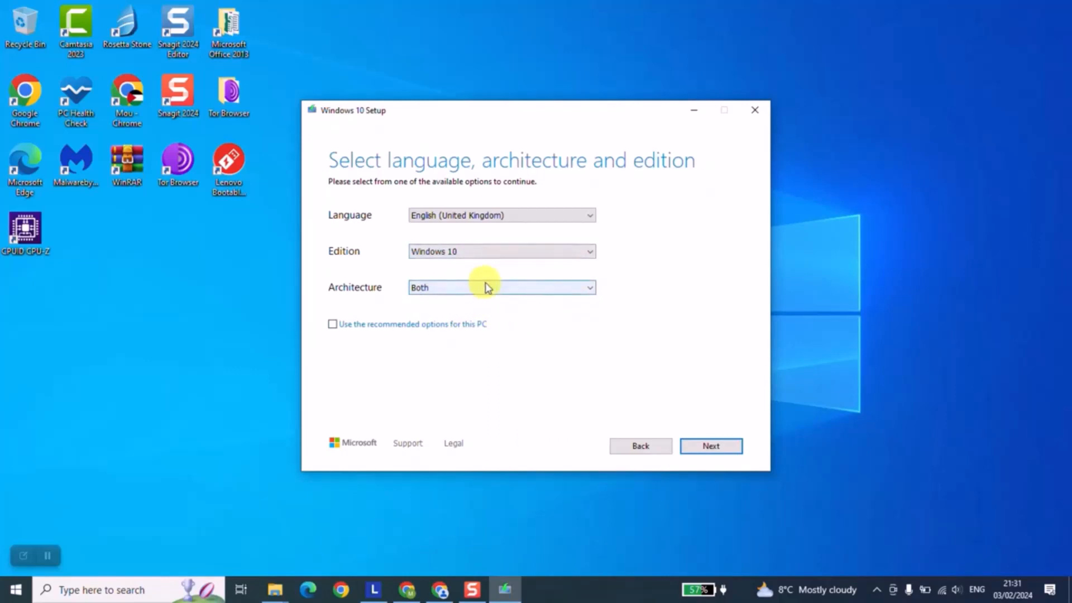
pyautogui.click(467, 287)
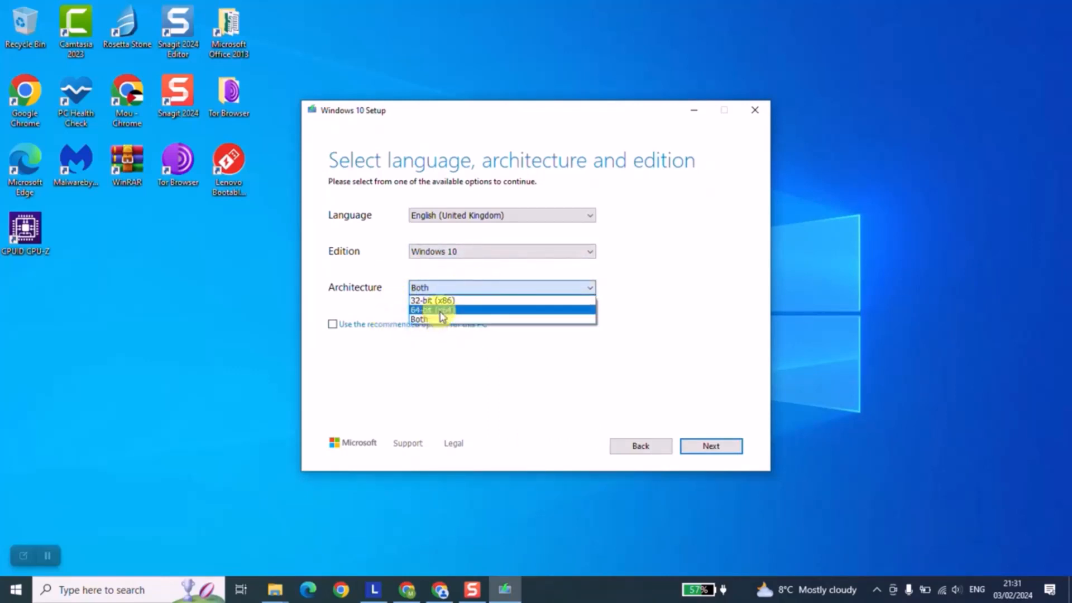
pyautogui.click(441, 310)
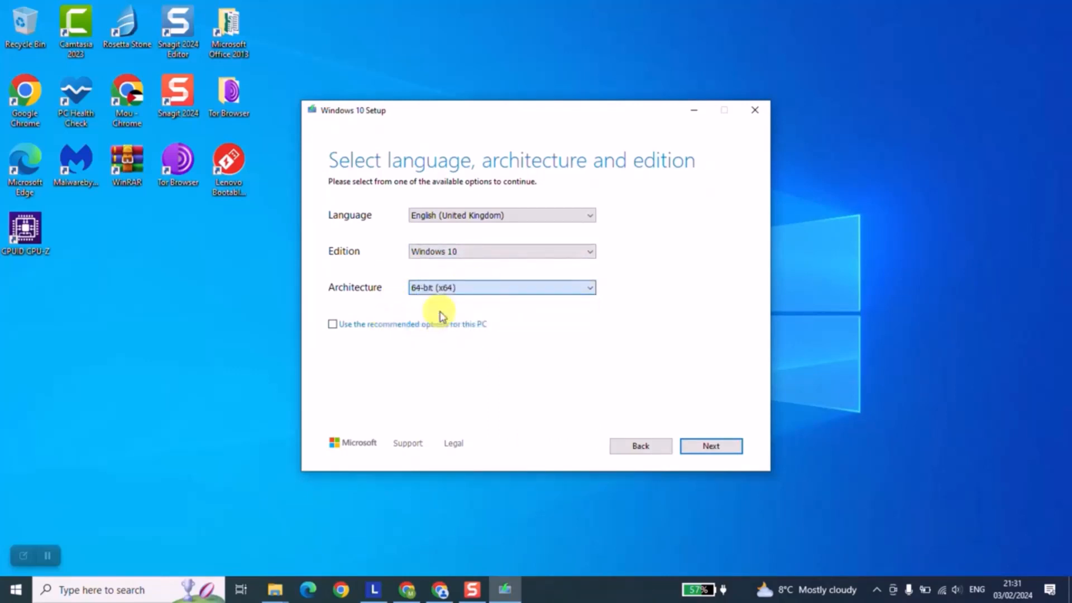
pyautogui.click(705, 450)
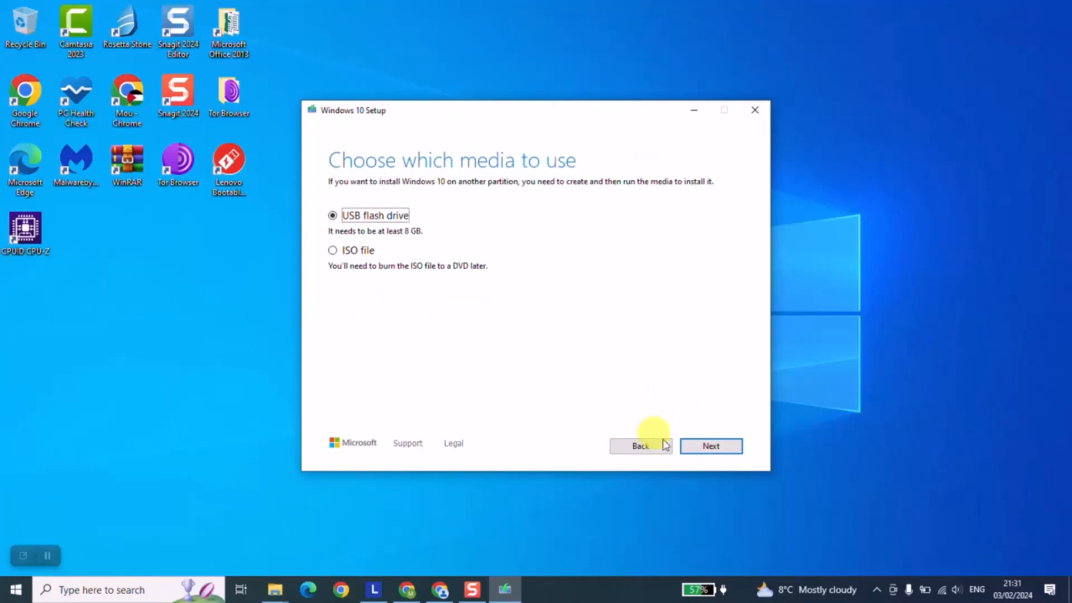
# Keep USB flash drive as the media type and select the removable drive D: (ESD-USB) as the target
pyautogui.click(48, 556)
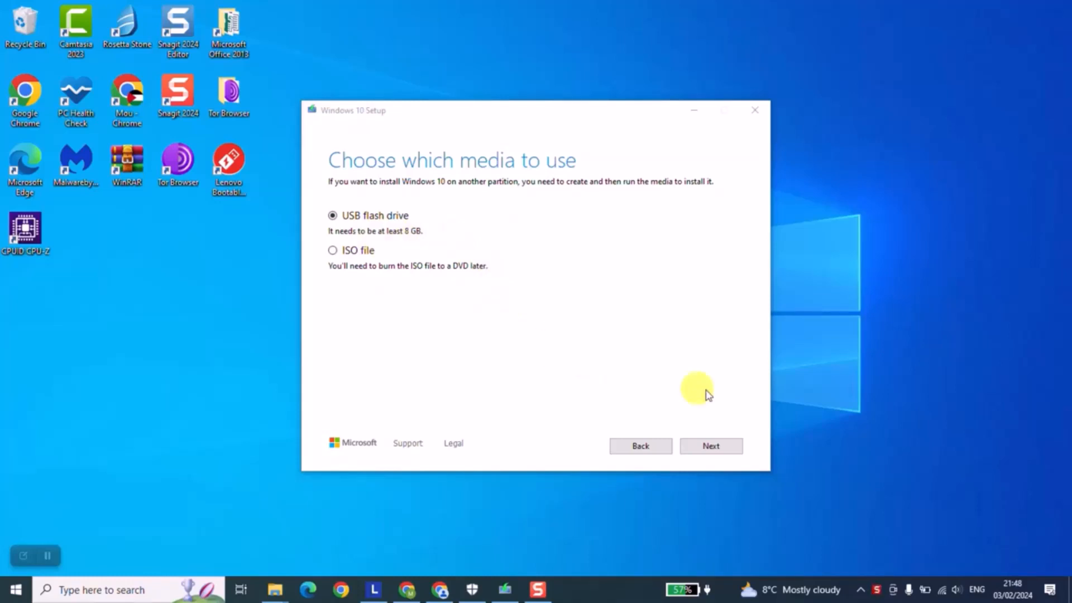
pyautogui.click(716, 446)
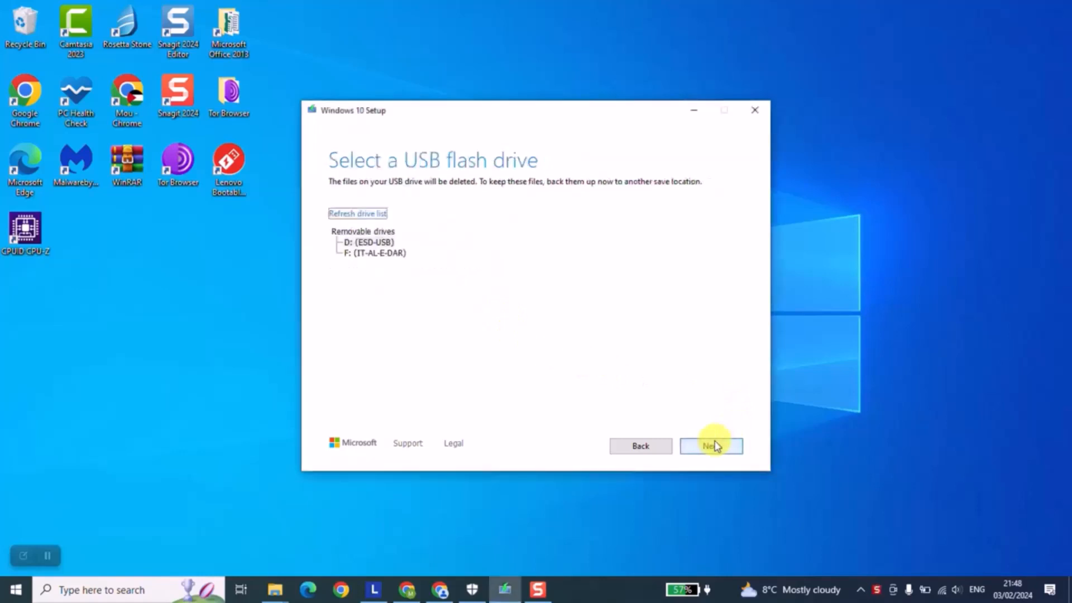
pyautogui.click(373, 244)
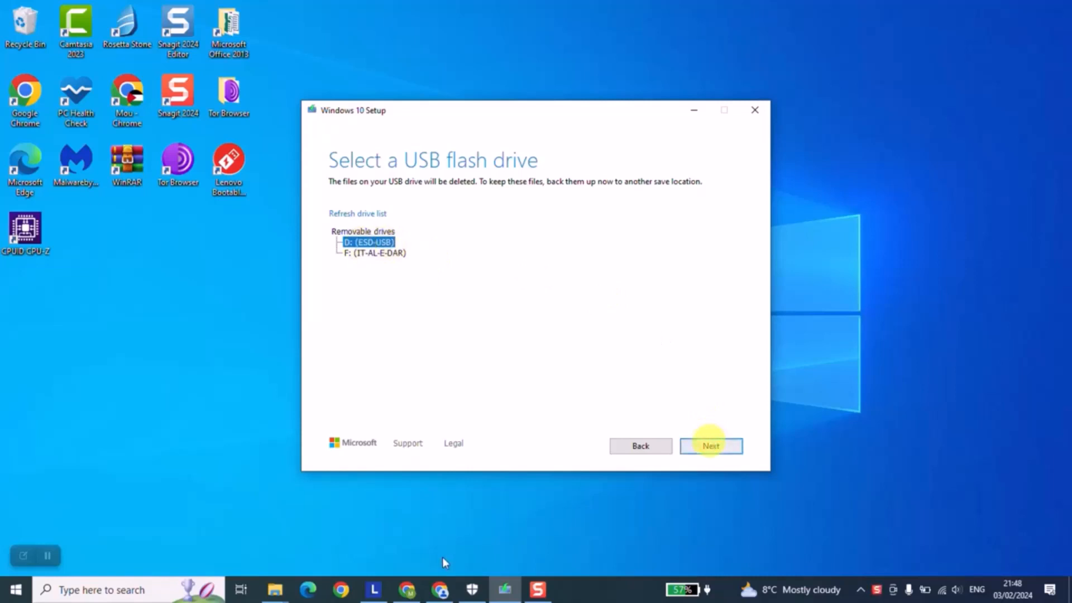
# Check the ESD-USB (D:) drive and its free space under This PC in File Explorer, and minimize the window
pyautogui.click(295, 523)
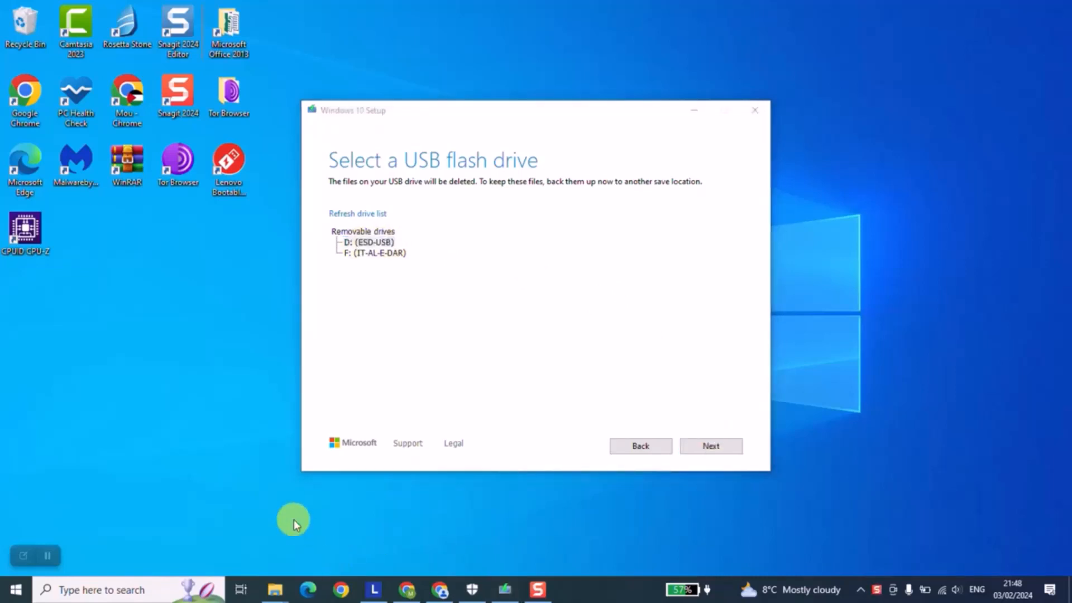
pyautogui.press('super+e')
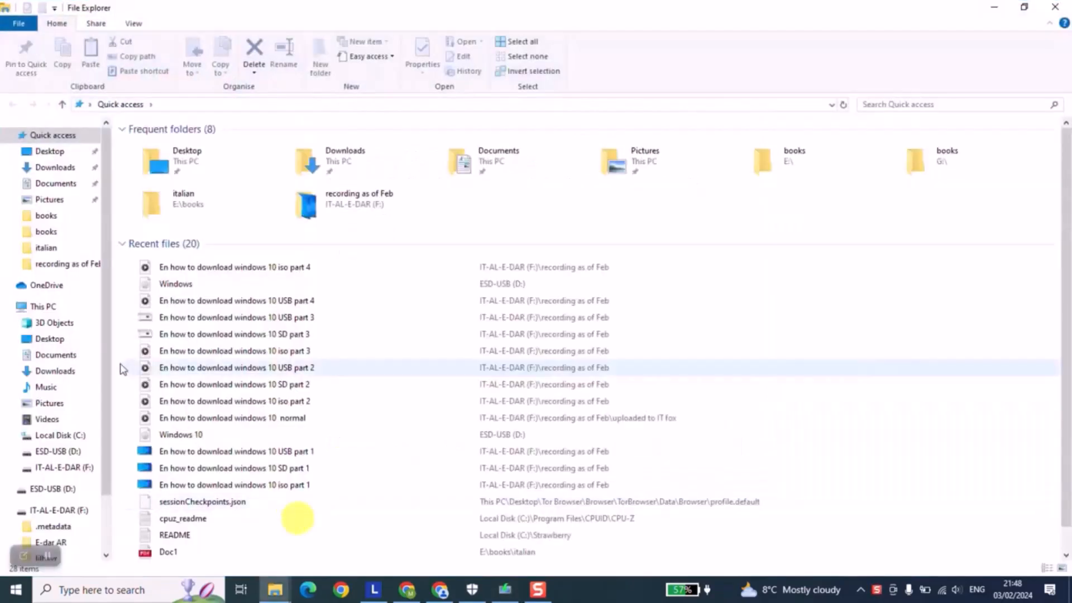
pyautogui.click(71, 306)
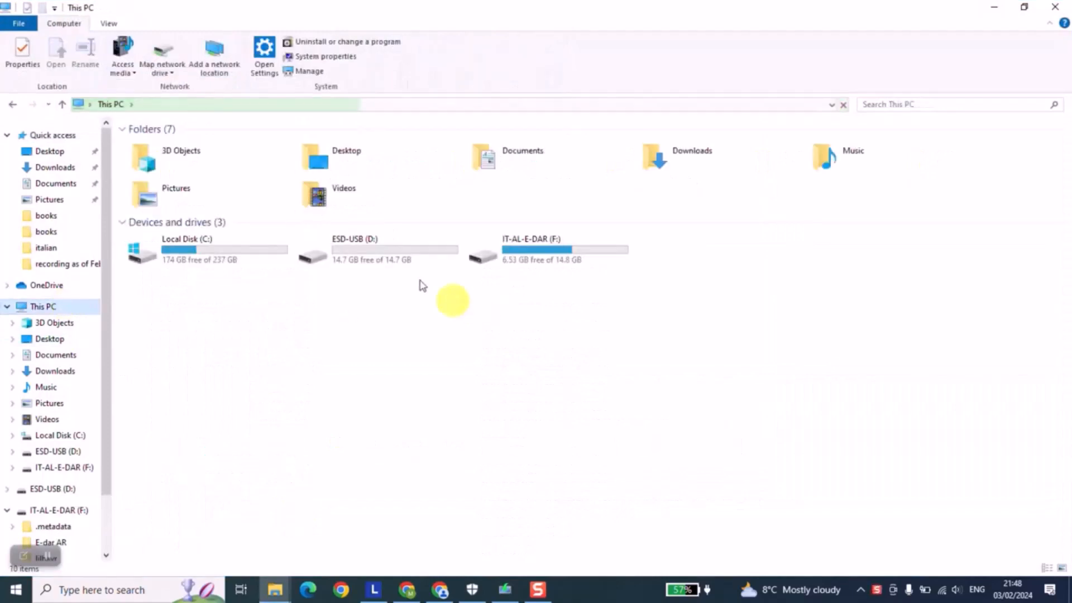
pyautogui.click(379, 260)
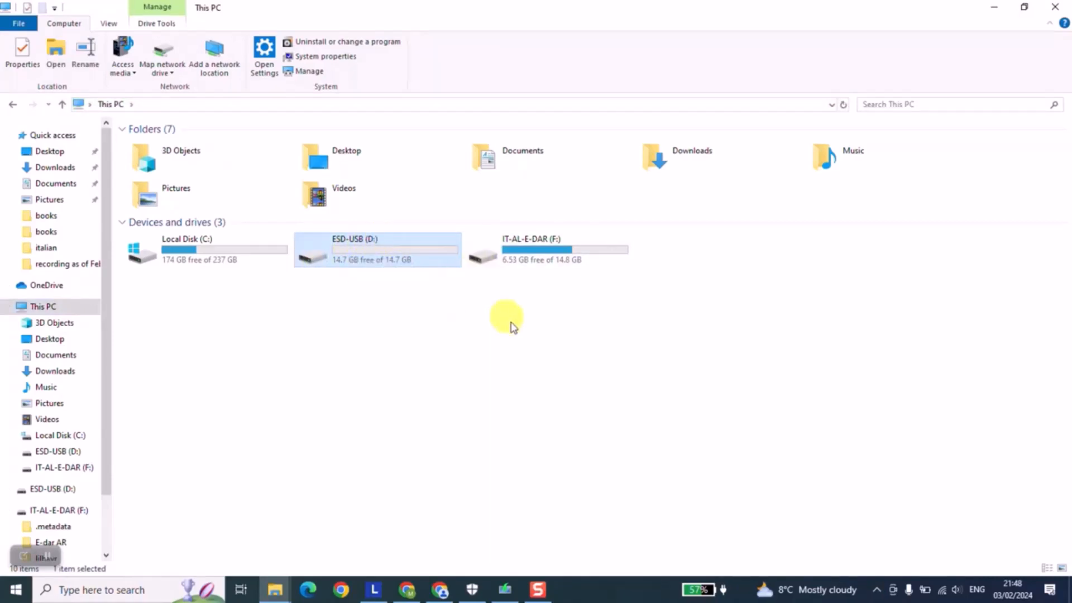
pyautogui.click(994, 12)
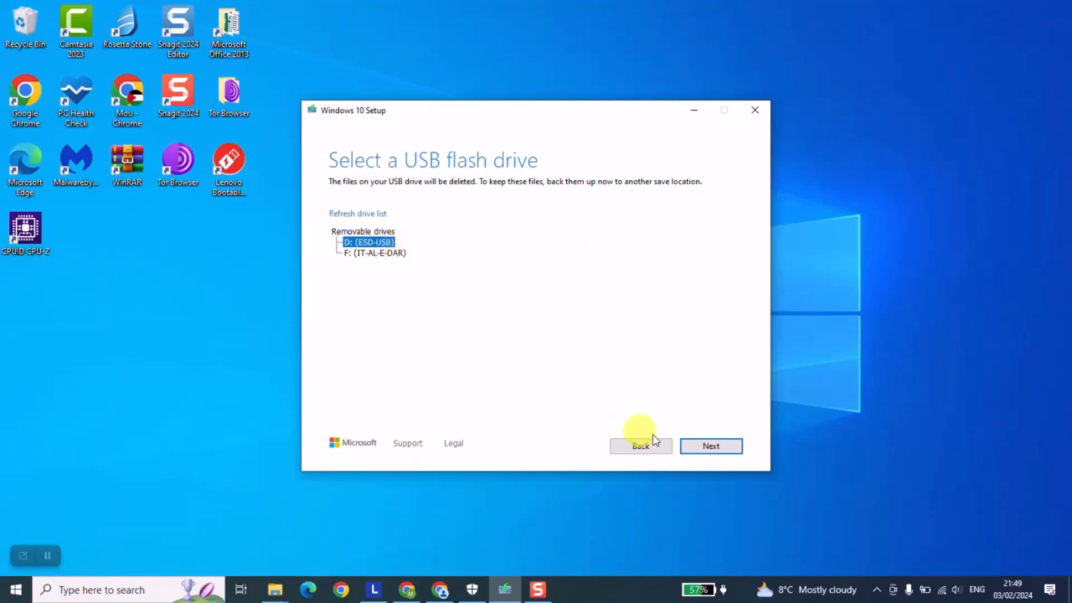
# Create the Windows 10 installation media on the selected USB drive and finish the setup once the drive is ready
pyautogui.click(703, 448)
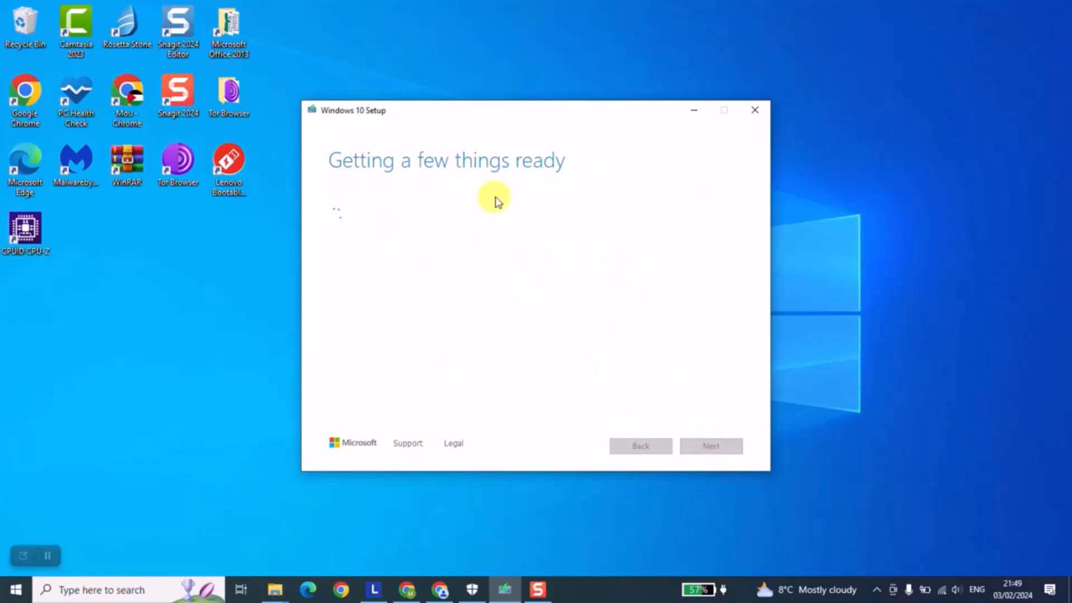
pyautogui.click(539, 590)
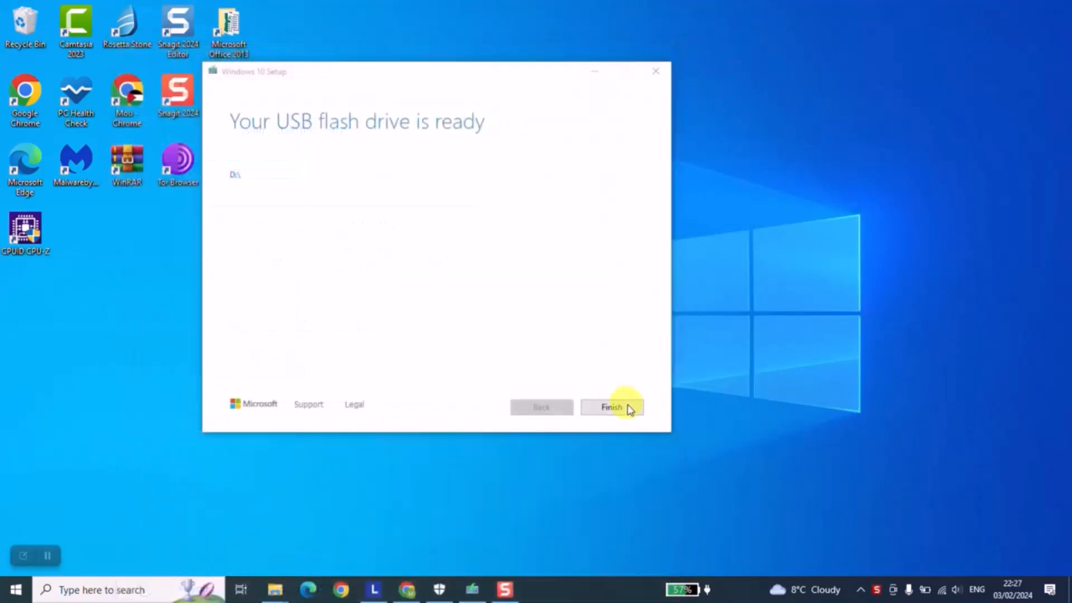
pyautogui.click(630, 410)
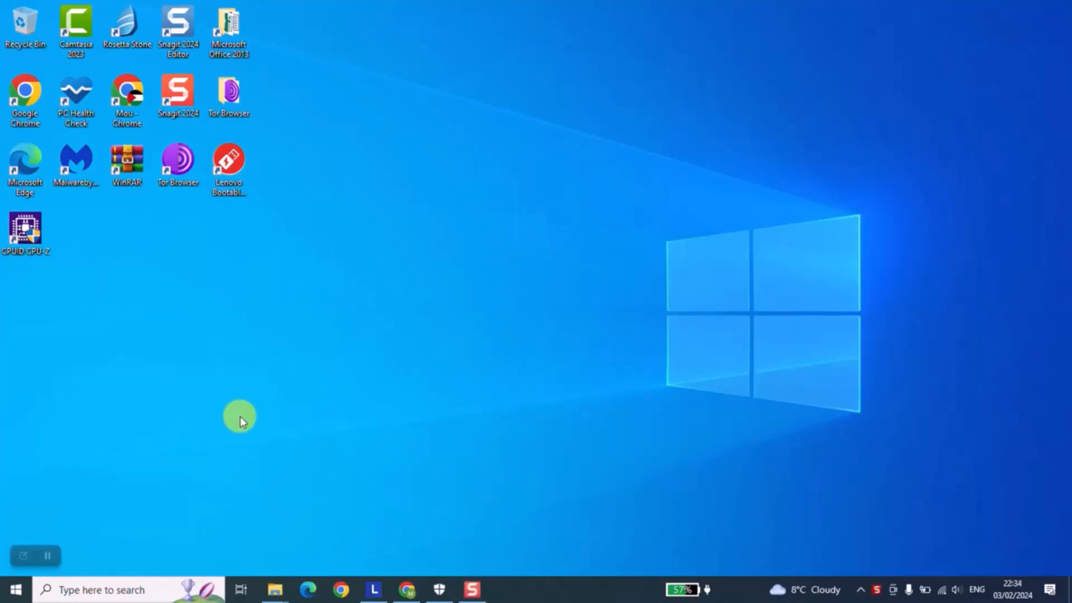
# Open the ESD-SD (D:) drive in File Explorer to examine the installation files on it, and minimize the window
pyautogui.press('super+e')
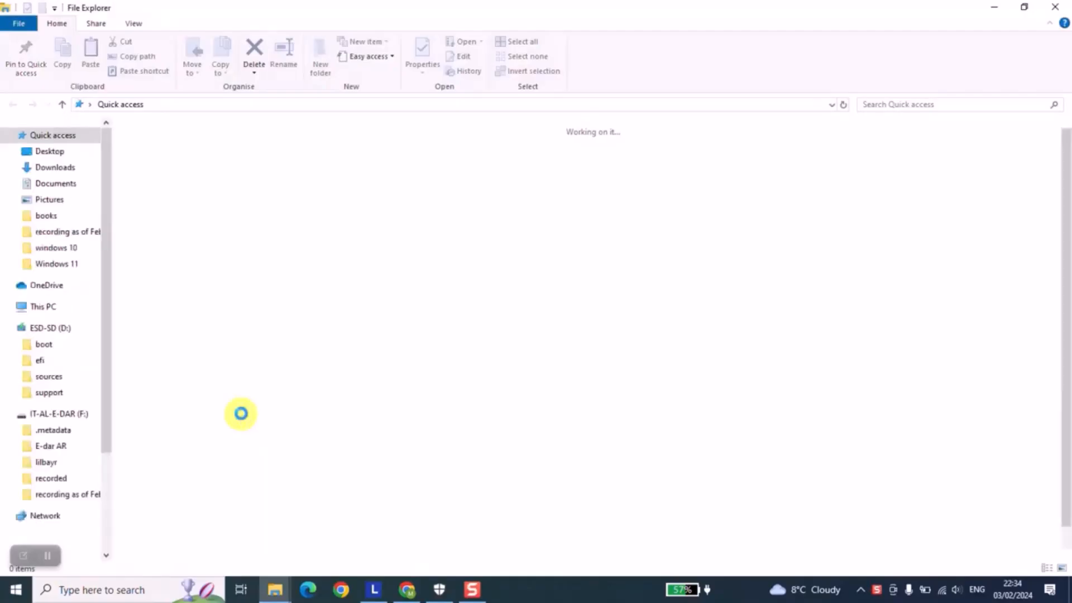
pyautogui.click(45, 307)
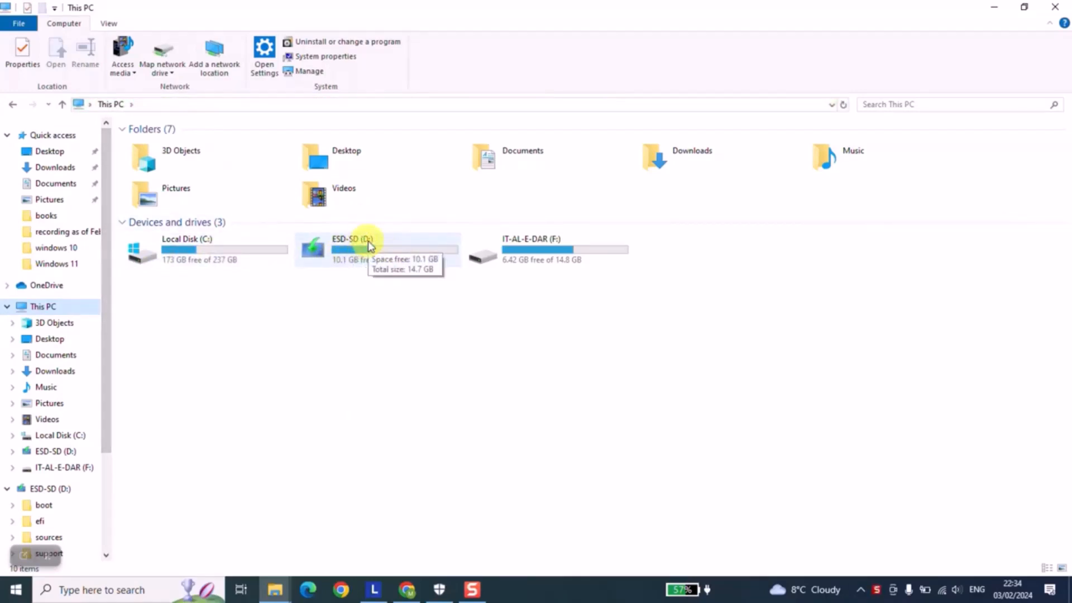
pyautogui.doubleClick(339, 248)
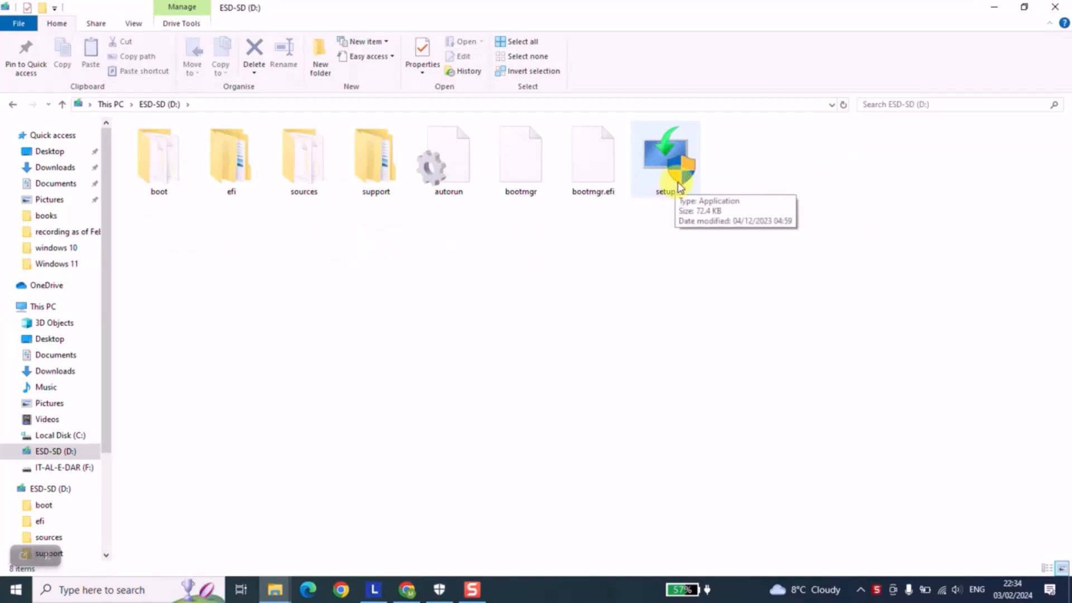
pyautogui.click(986, 8)
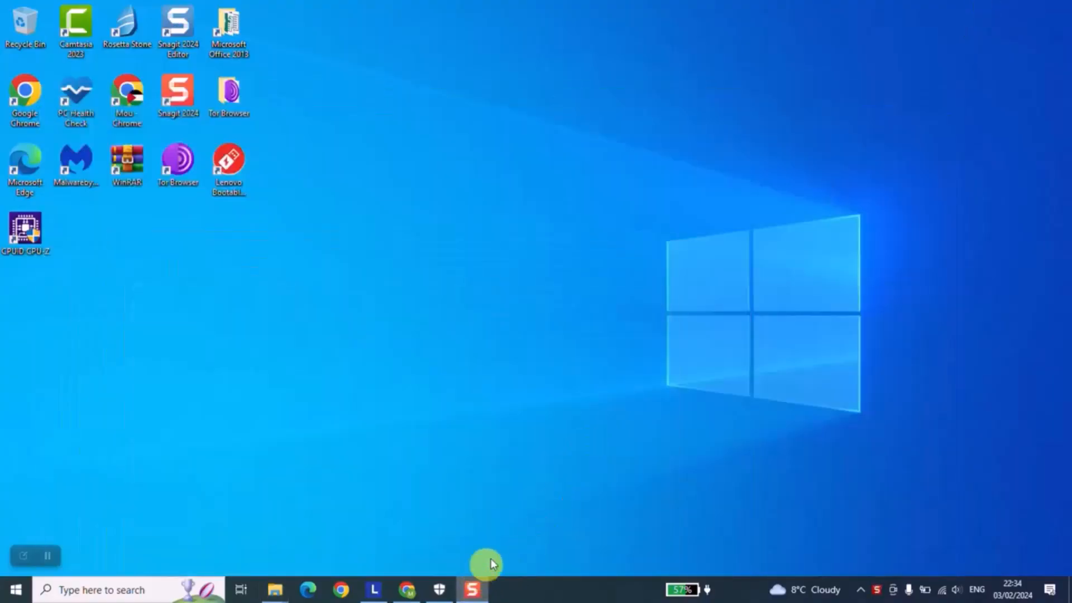